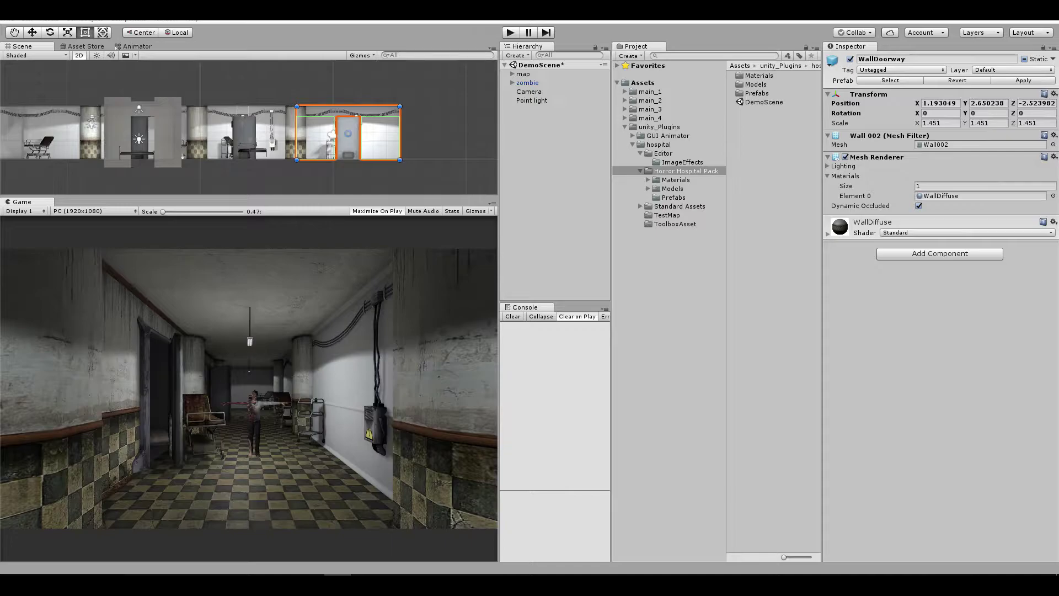
# Examine the hospital corridor scene in 3D and run it in play mode.
pyautogui.click(78, 55)
pyautogui.keyDown('alt'); pyautogui.moveTo(99, 88); pyautogui.dragTo(341, 177); pyautogui.keyUp('alt')
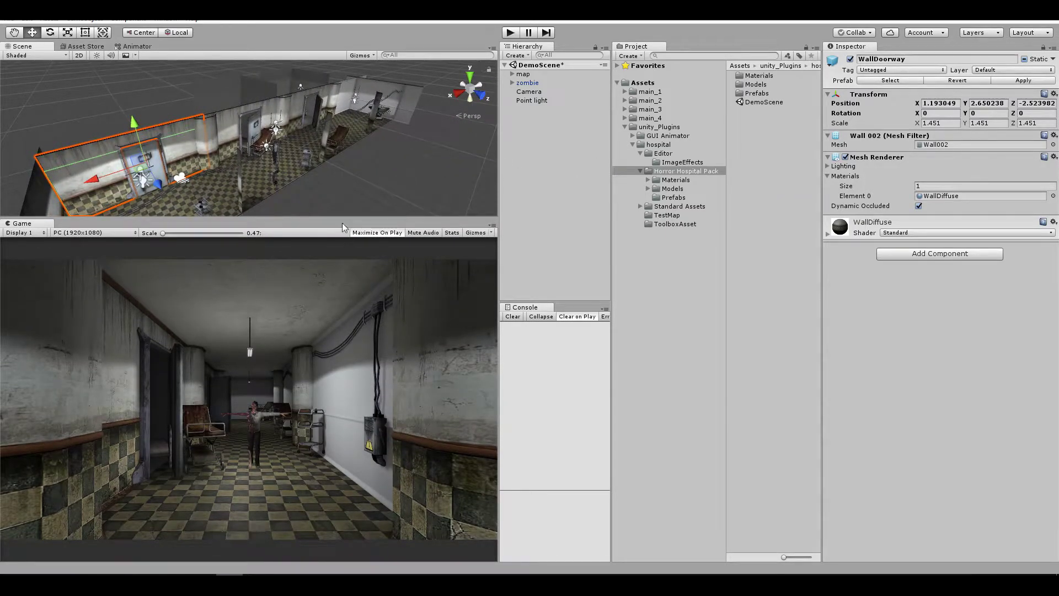
pyautogui.moveTo(342, 216); pyautogui.dragTo(359, 173)
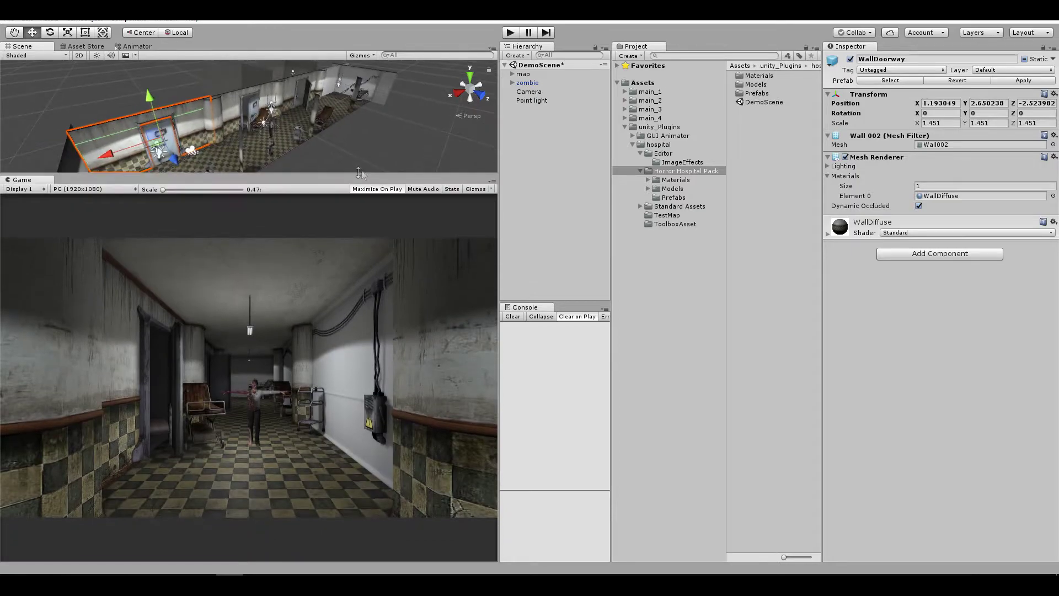
pyautogui.click(512, 32)
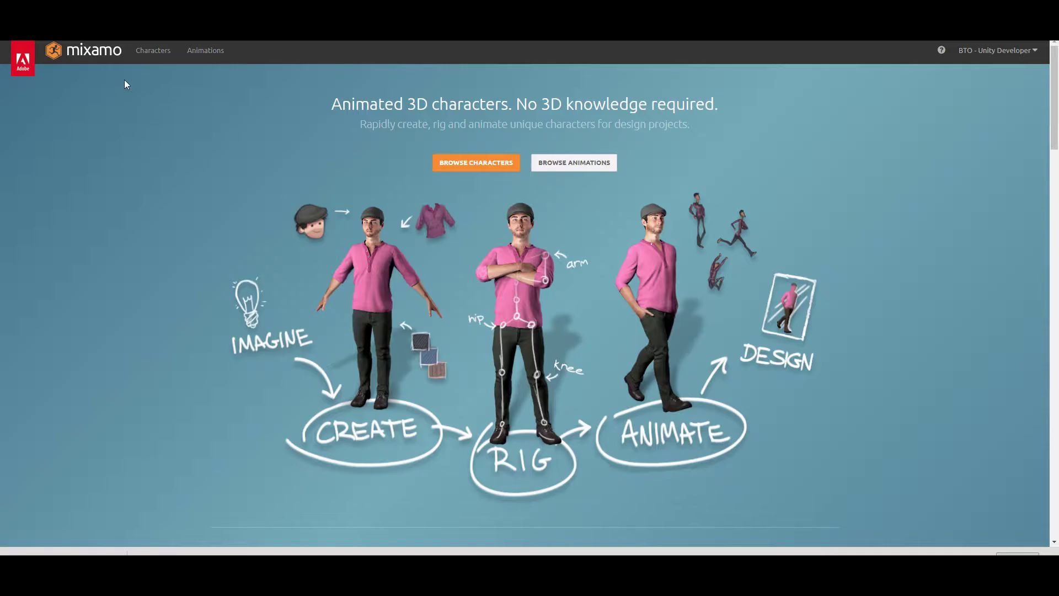
# In Mixamo, search the characters for "zombie" and select the Zombie character.
pyautogui.click(153, 55)
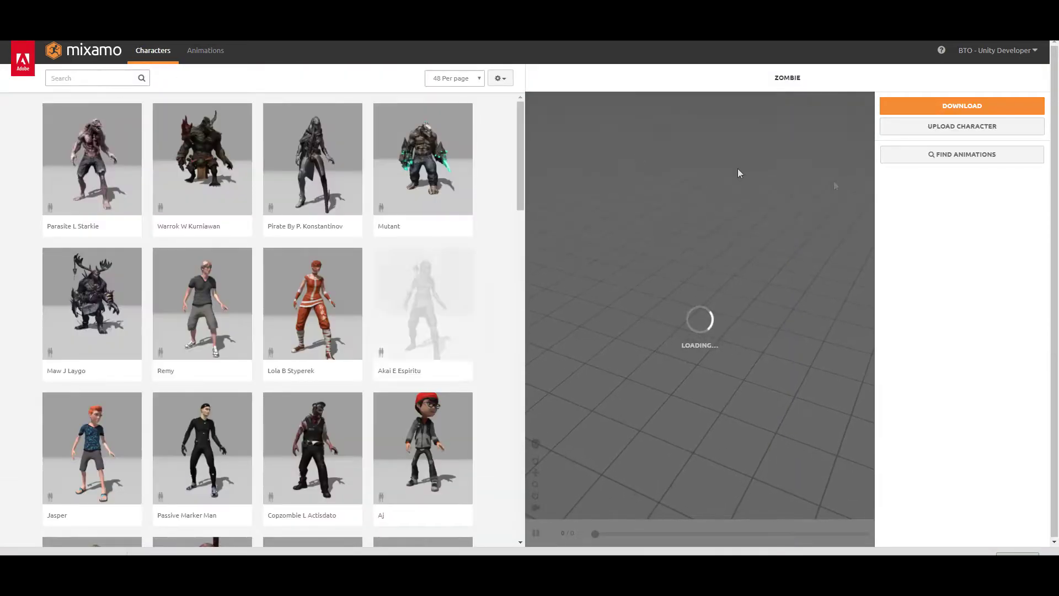
pyautogui.click(120, 80)
pyautogui.write('zombie')
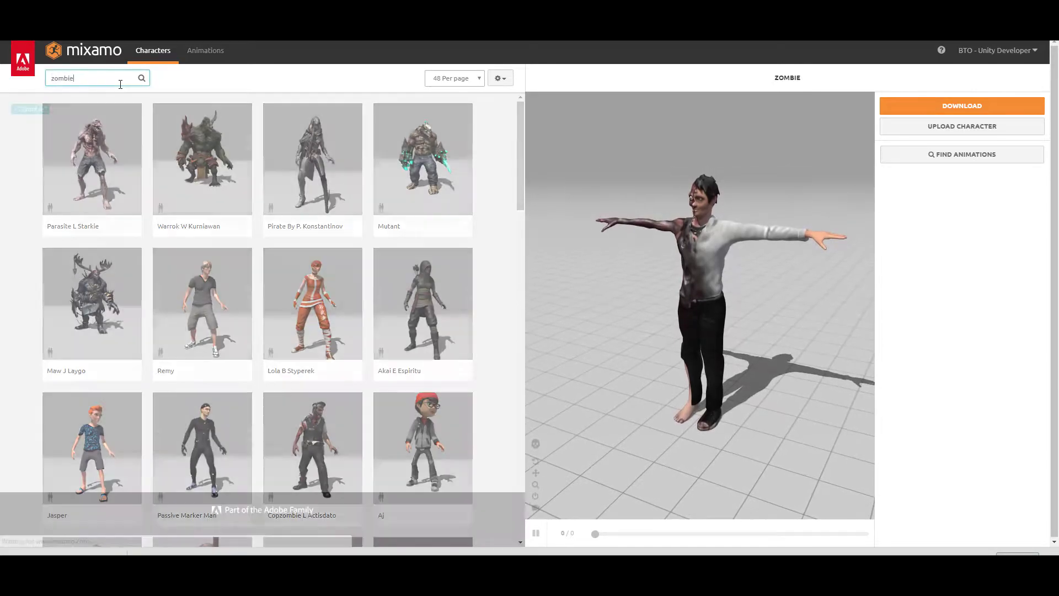
pyautogui.press('Return')
pyautogui.click(98, 182)
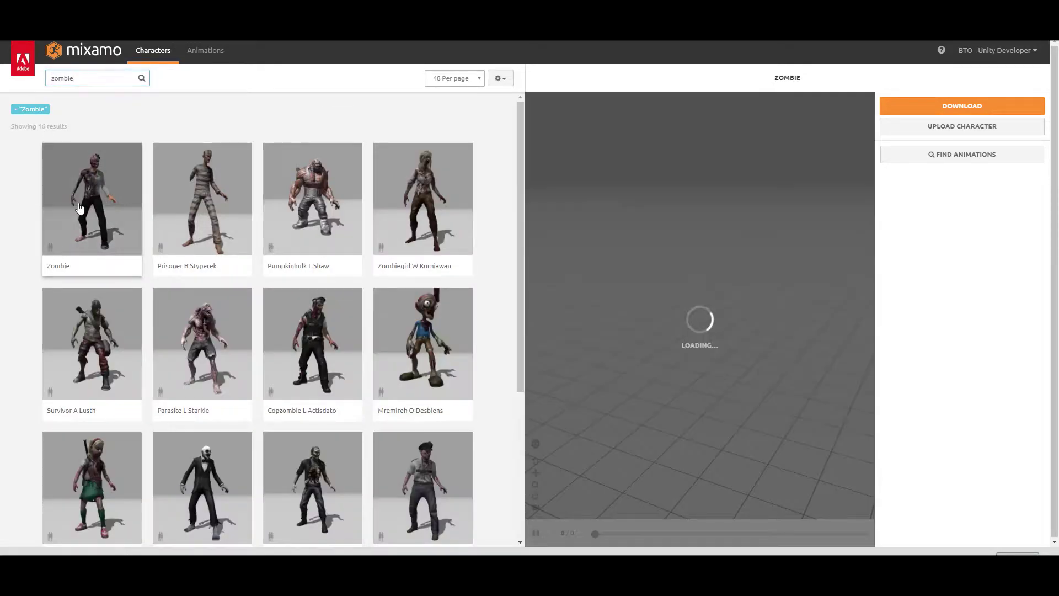
# Download the Zombie character in FBX for Unity (.fbx) format with the T-pose.
pyautogui.moveTo(740, 257); pyautogui.dragTo(651, 248)
pyautogui.scroll(-2, 437, 224)
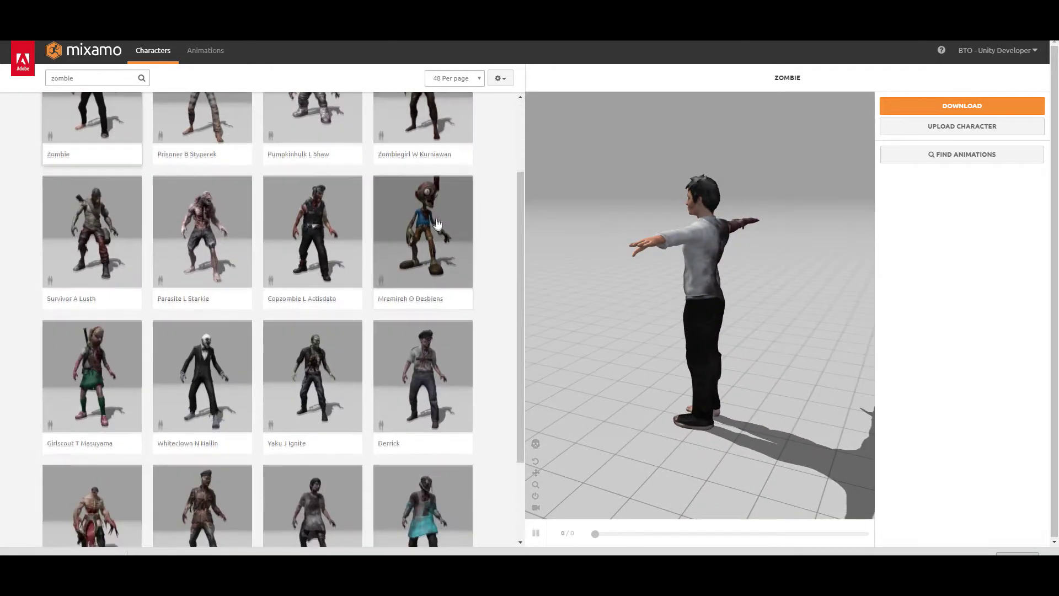
pyautogui.scroll(-2, 437, 223)
pyautogui.moveTo(518, 253); pyautogui.dragTo(491, 273)
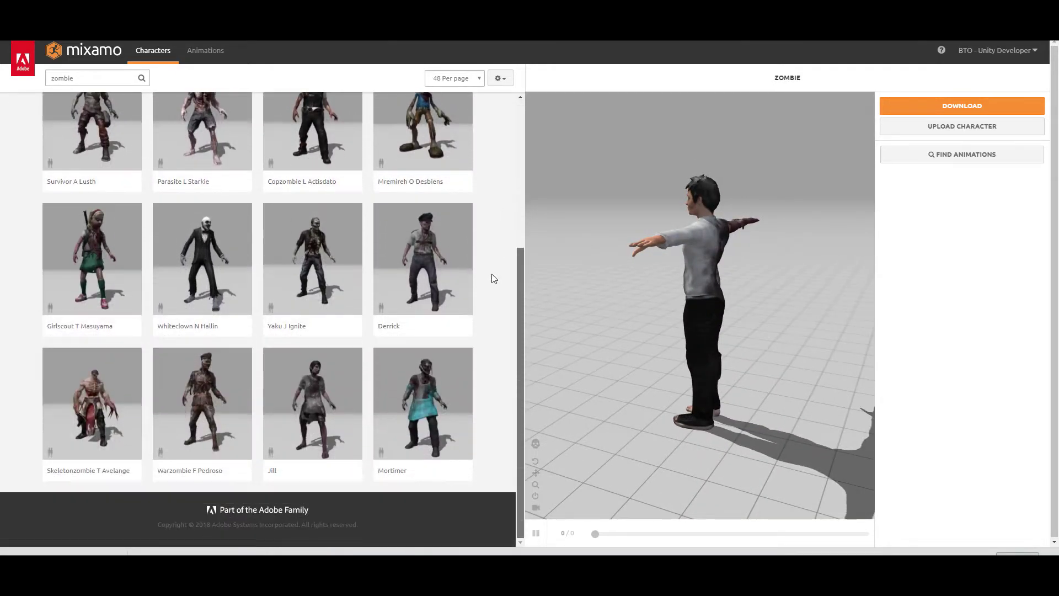
pyautogui.moveTo(743, 284); pyautogui.dragTo(835, 250)
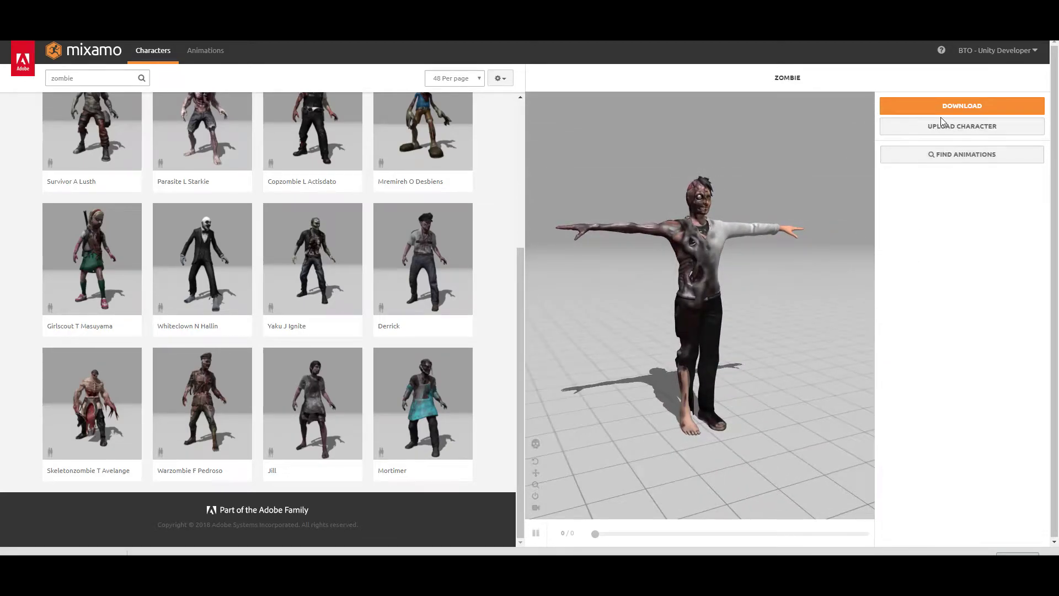
pyautogui.click(922, 110)
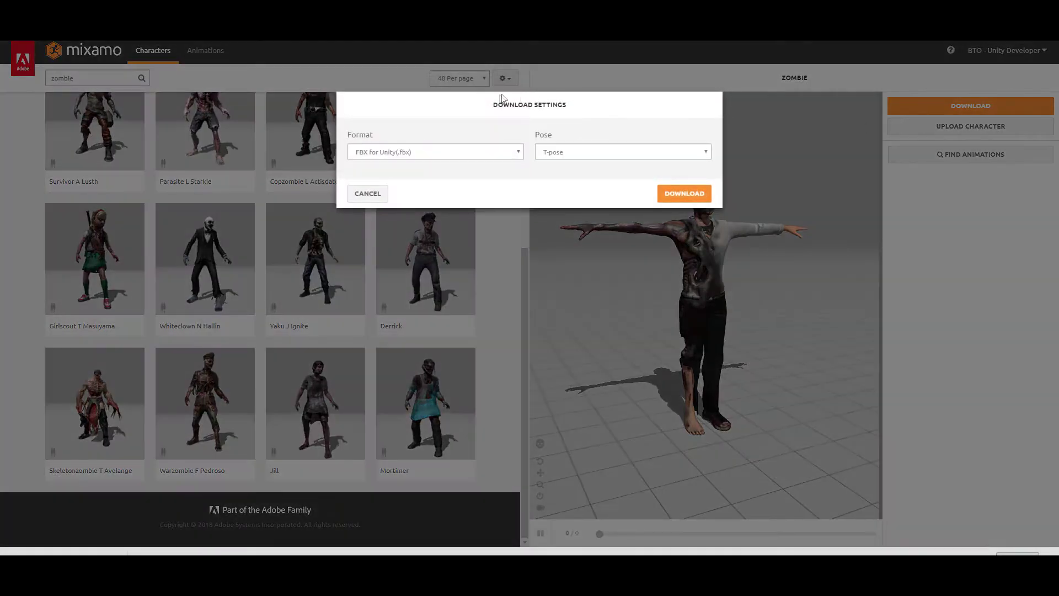
pyautogui.click(466, 157)
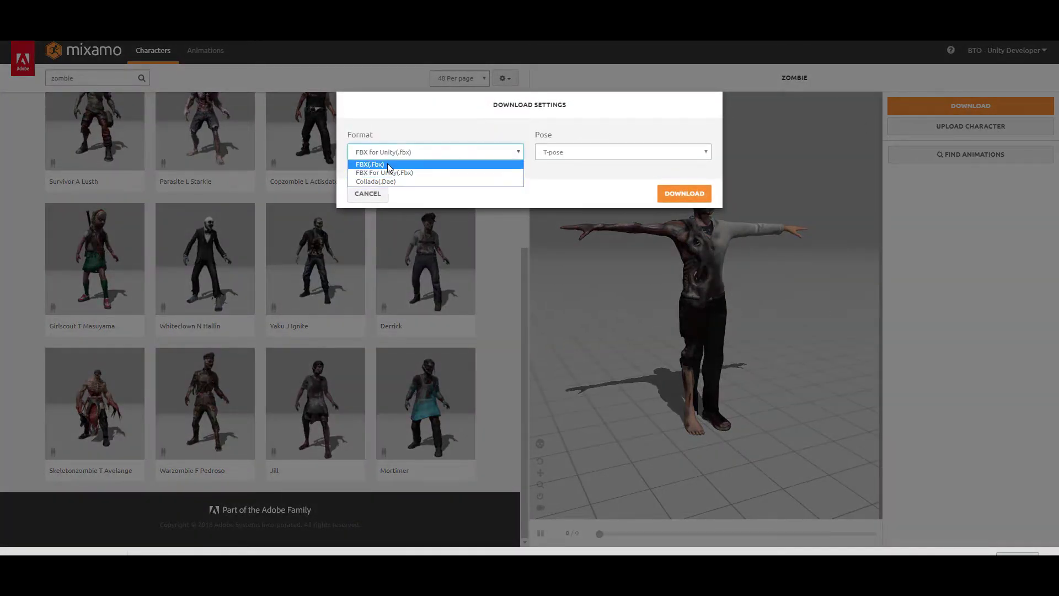
pyautogui.click(413, 172)
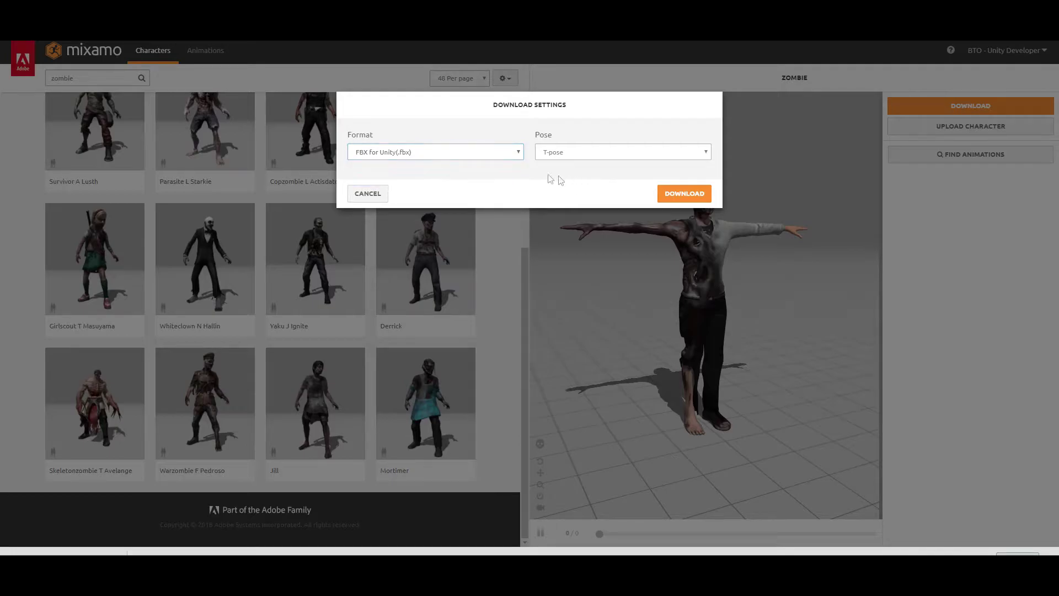
pyautogui.click(692, 197)
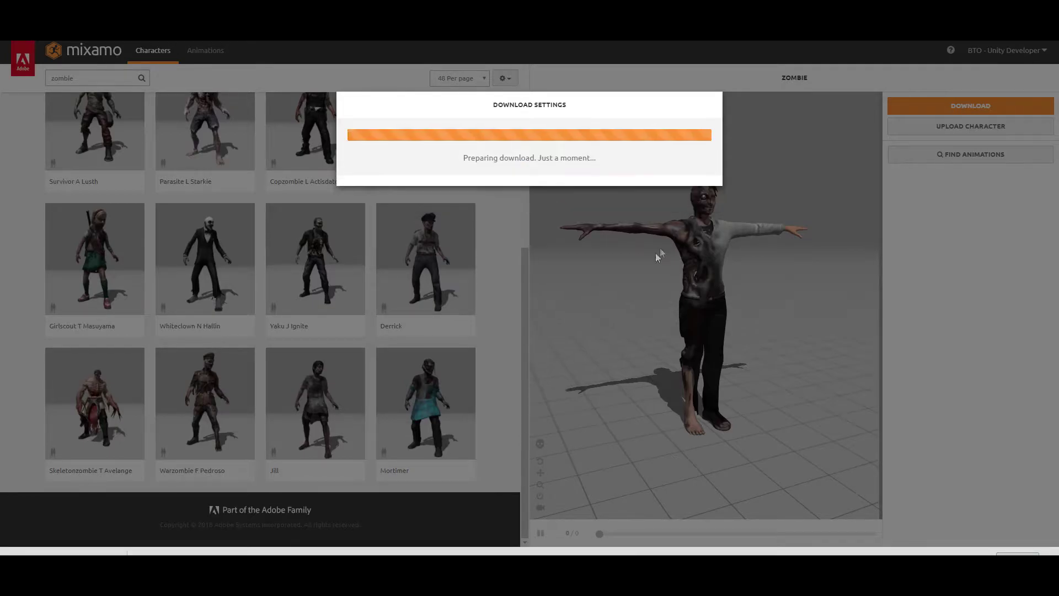
# Search the animations for "zombie idle" and apply the fourth Zombie Idle animation to the character.
pyautogui.click(976, 157)
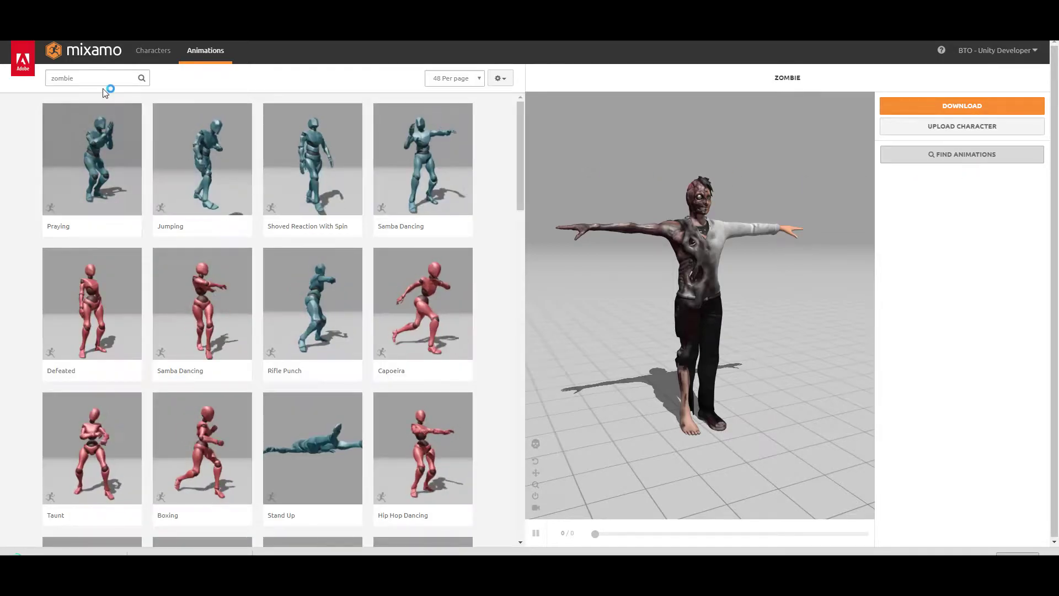
pyautogui.click(102, 78)
pyautogui.write('zombie idle')
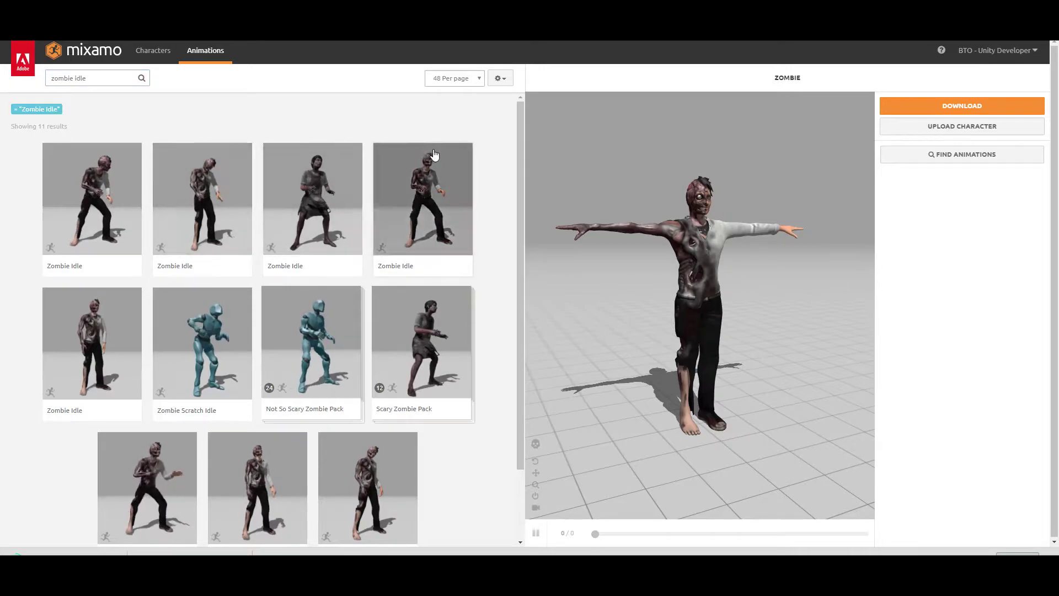
pyautogui.scroll(-3, 178, 338)
pyautogui.scroll(2, 177, 338)
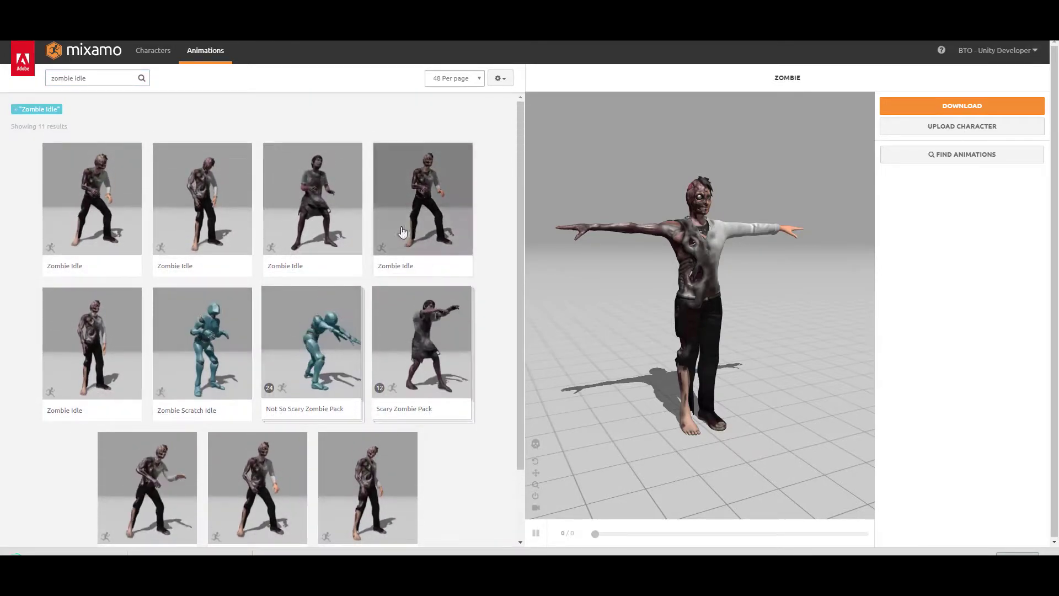
pyautogui.click(448, 205)
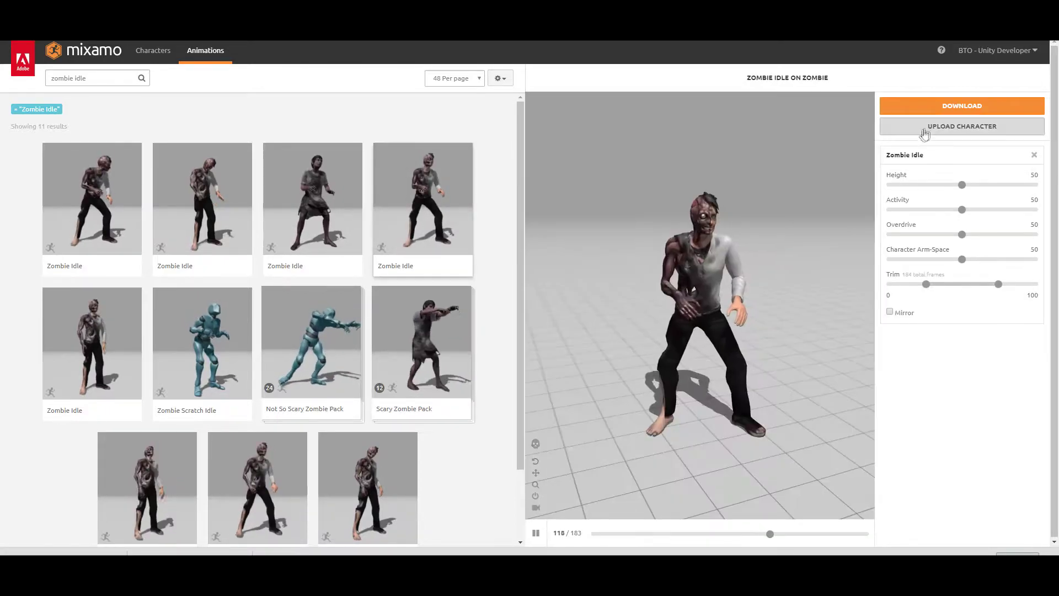
# Download the Zombie Idle animation as FBX for Unity with skin, 30 frames per second and no keyframe reduction.
pyautogui.click(962, 106)
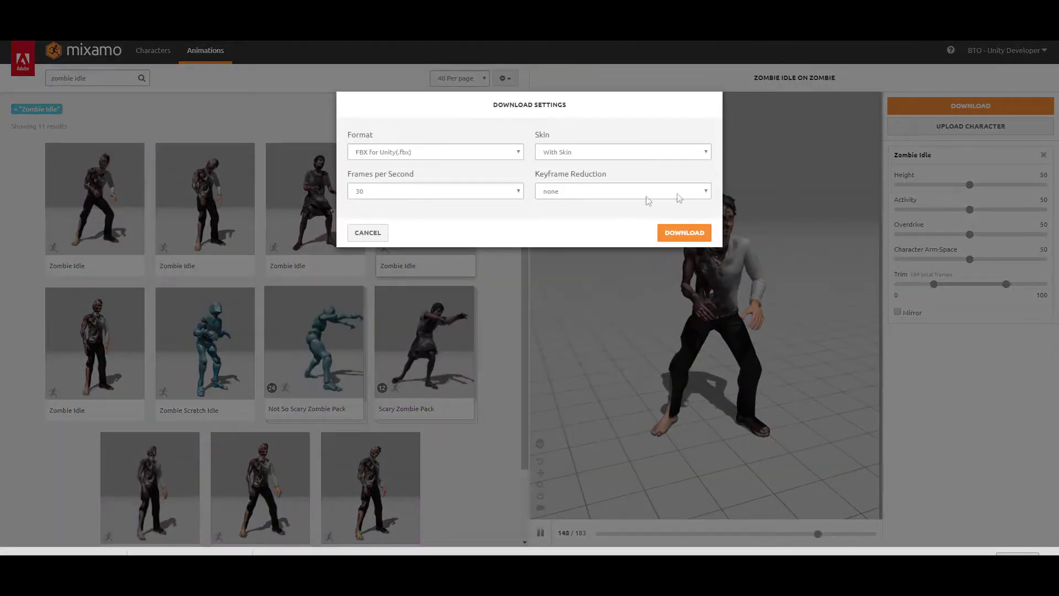
pyautogui.click(559, 153)
pyautogui.click(563, 163)
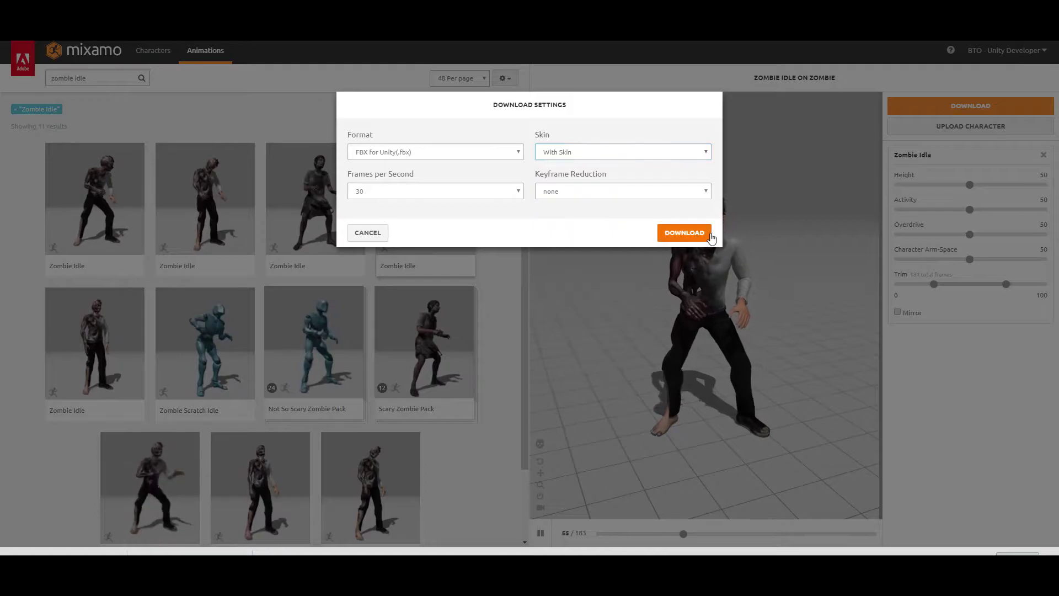
pyautogui.click(683, 232)
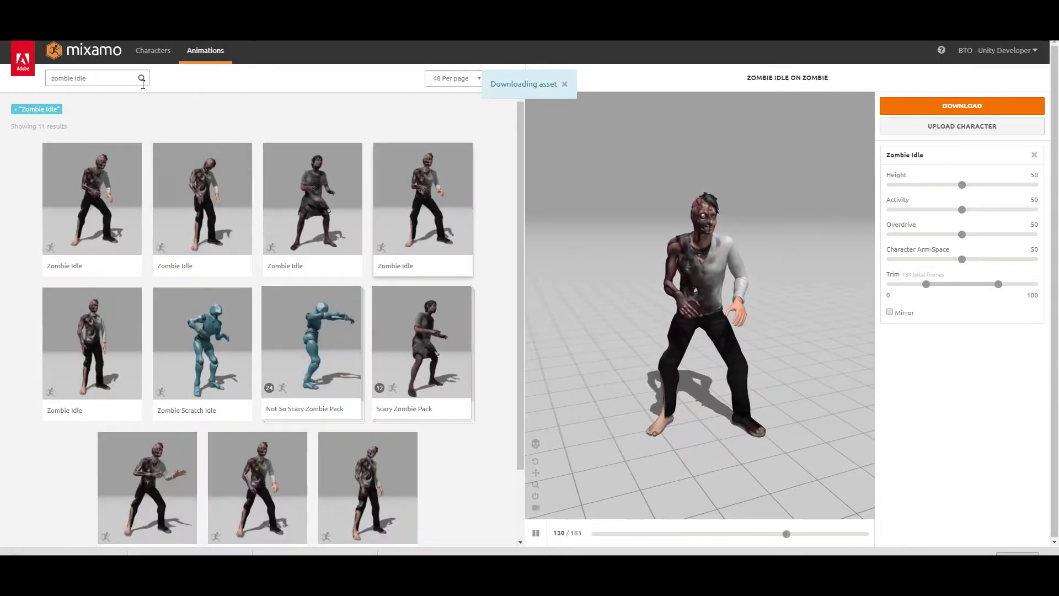
# Search the animations for "zombie walk" and apply the Walking animation previewed on the zombie in a shirt, checking its motion.
pyautogui.doubleClick(116, 77)
pyautogui.write('walk')
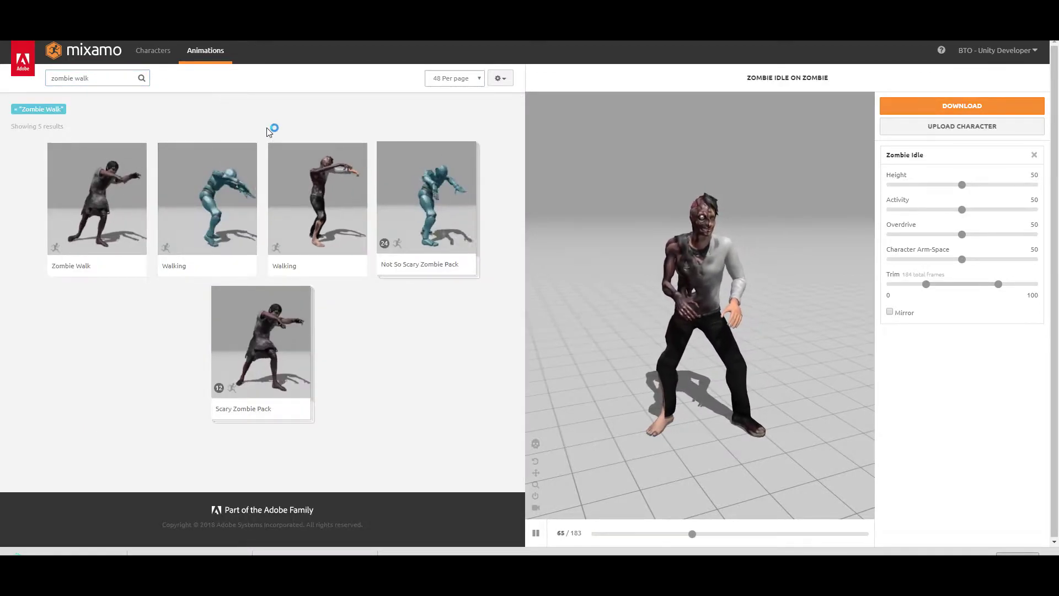
pyautogui.click(317, 198)
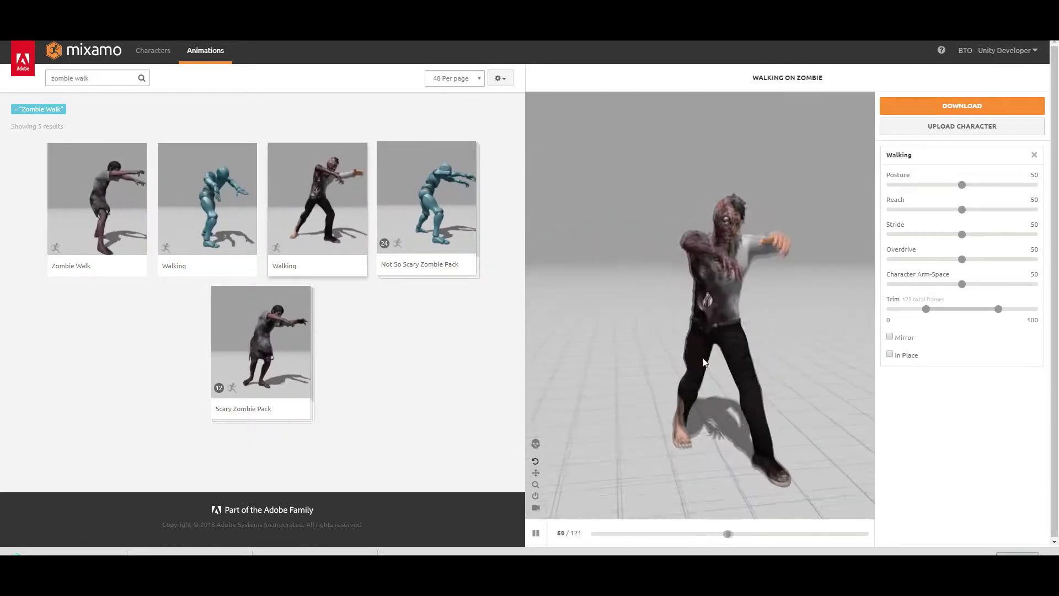
pyautogui.moveTo(753, 405); pyautogui.dragTo(660, 383)
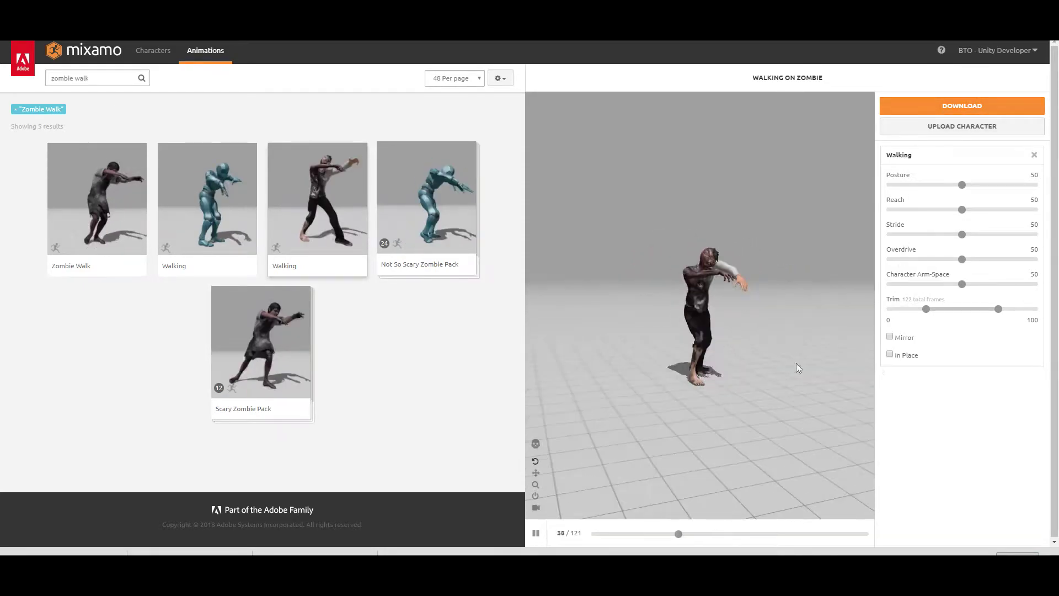
pyautogui.moveTo(866, 359); pyautogui.dragTo(746, 373)
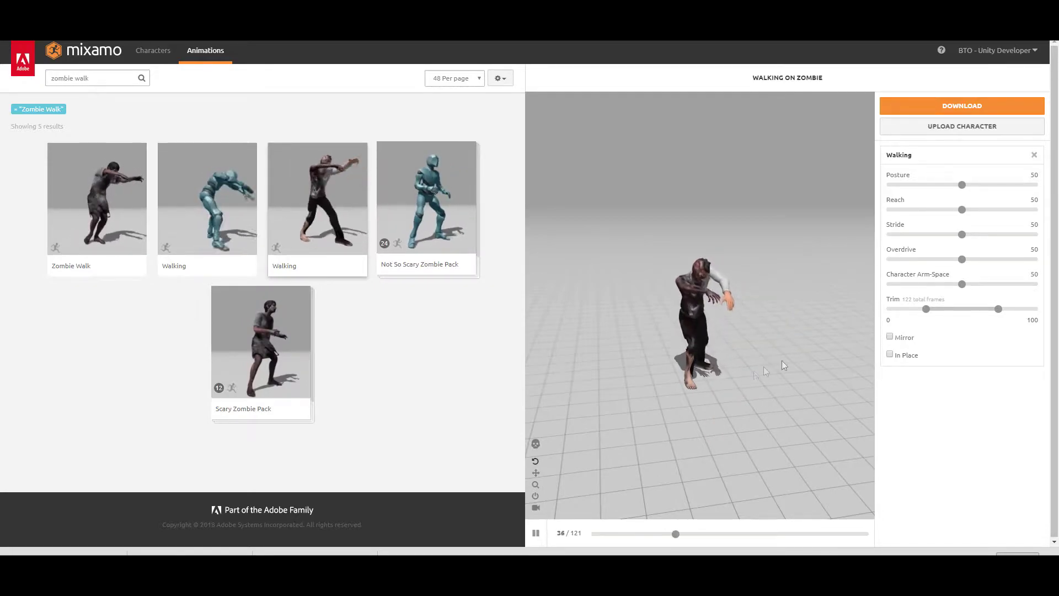
# Set the Walking animation to In Place and download it as FBX for Unity with skin at 30 frames per second.
pyautogui.click(899, 355)
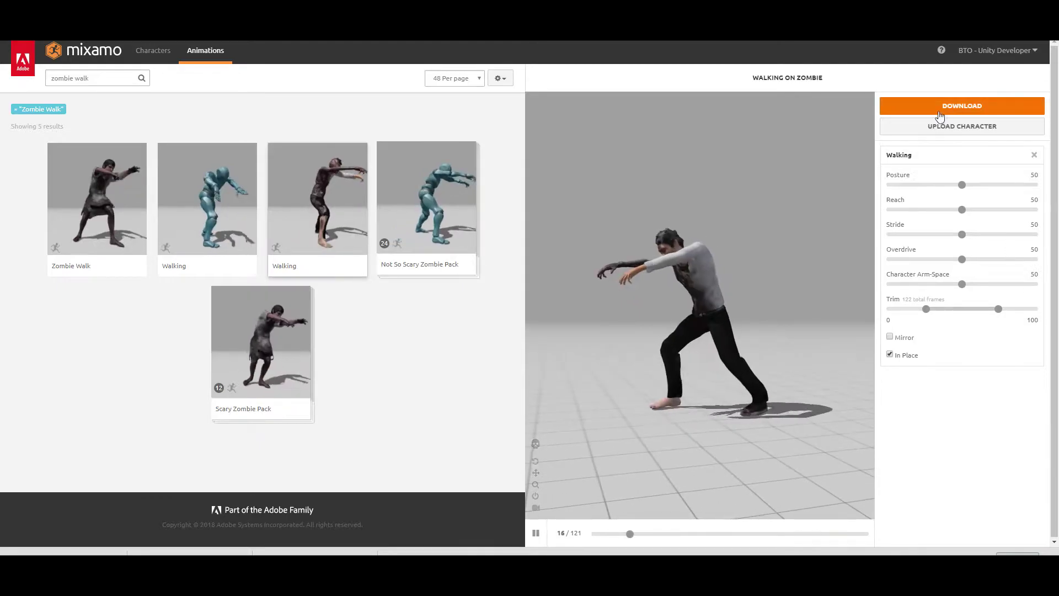
pyautogui.click(920, 110)
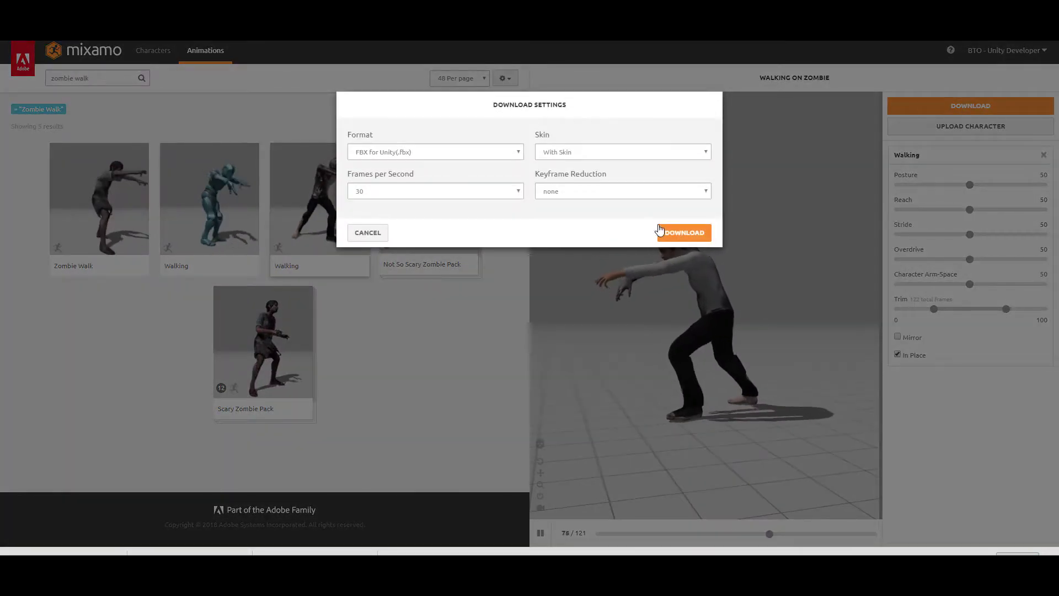
pyautogui.click(683, 230)
# Import the zombie, zombieidle and zombiewalk files into Unity's main_4 folder and review each model's import settings.
pyautogui.click(226, 524)
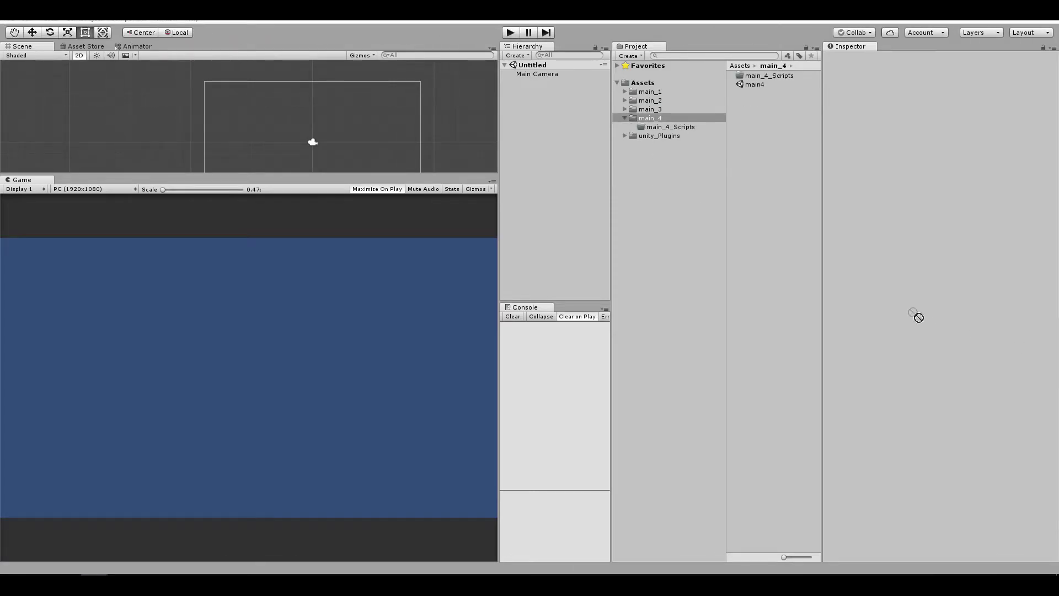
pyautogui.moveTo(913, 312); pyautogui.dragTo(796, 203)
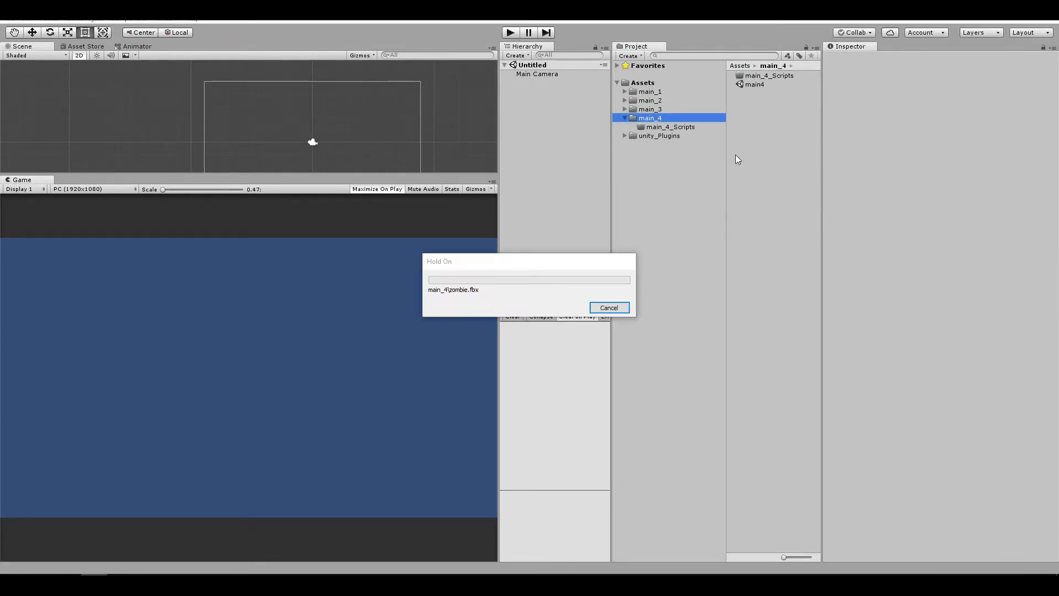
pyautogui.click(759, 95)
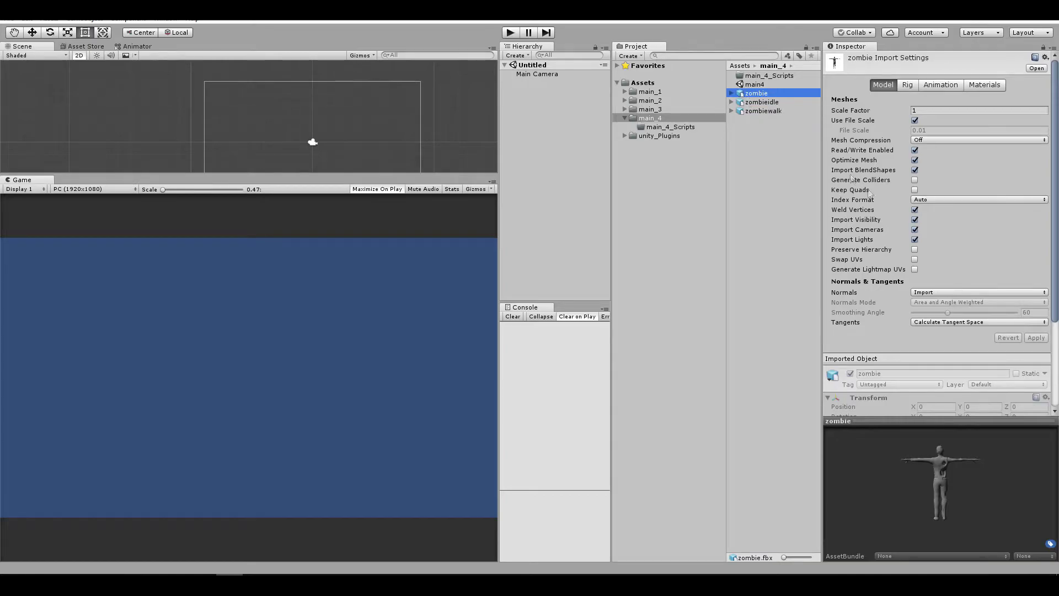
pyautogui.scroll(-5, 911, 268)
pyautogui.click(764, 103)
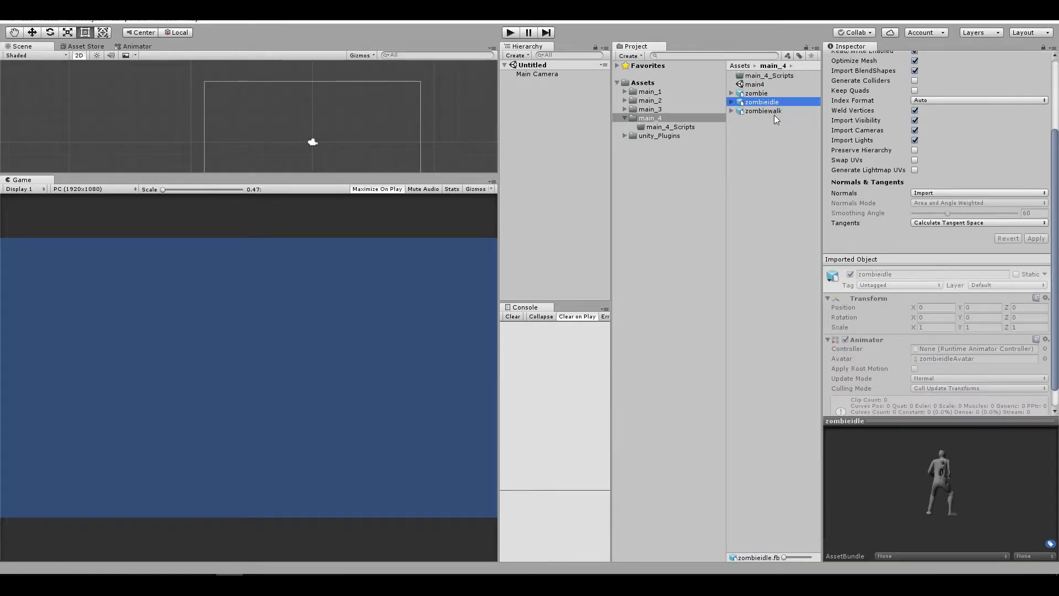
pyautogui.click(761, 111)
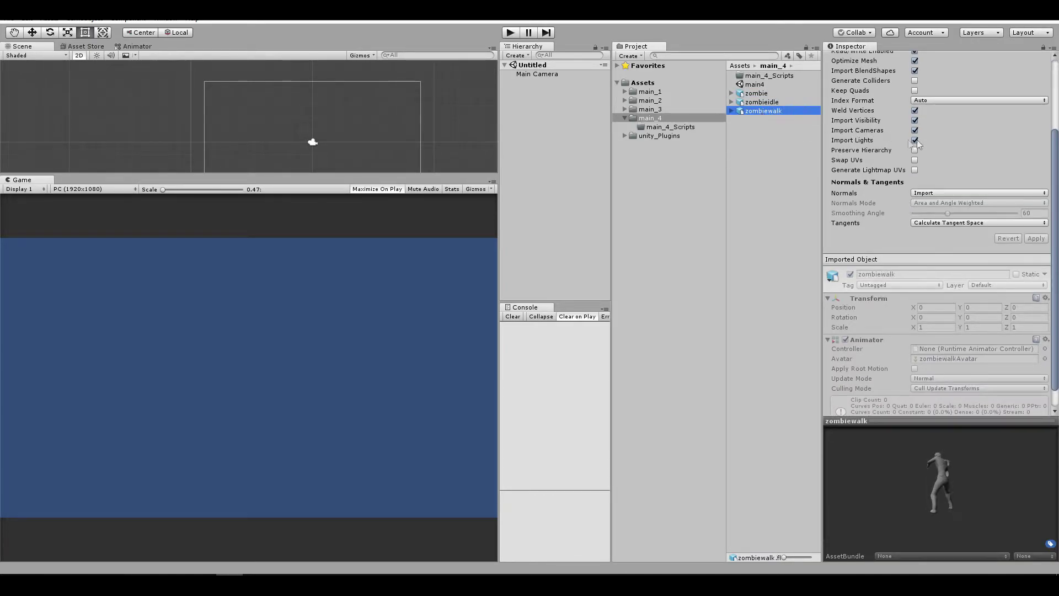
pyautogui.scroll(5, 911, 153)
# Extract the zombie model's textures into a new zombieMat folder inside main_4 and ignore the normal map fix.
pyautogui.click(753, 93)
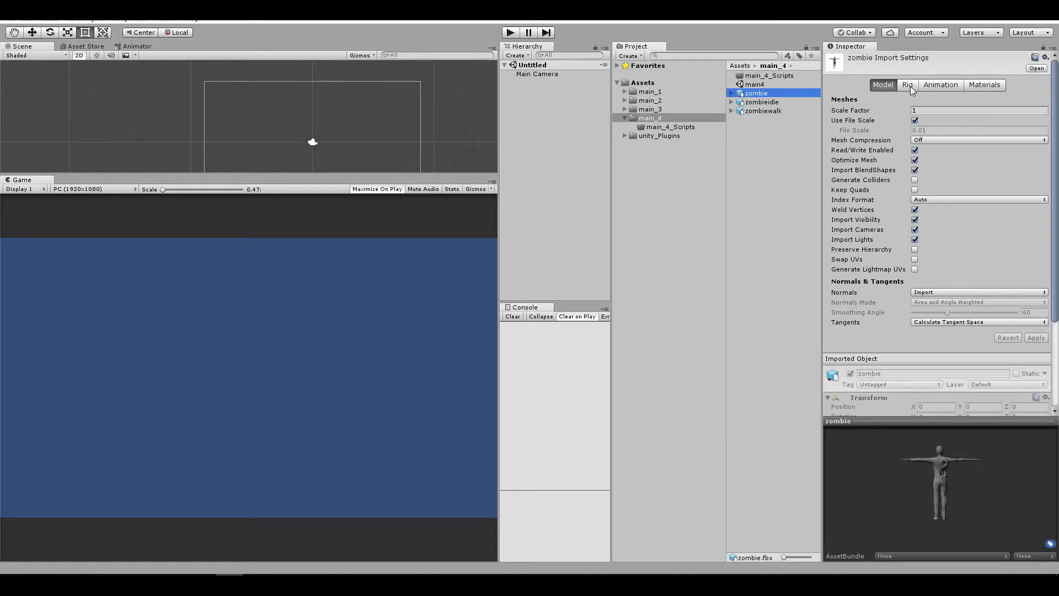
pyautogui.click(934, 84)
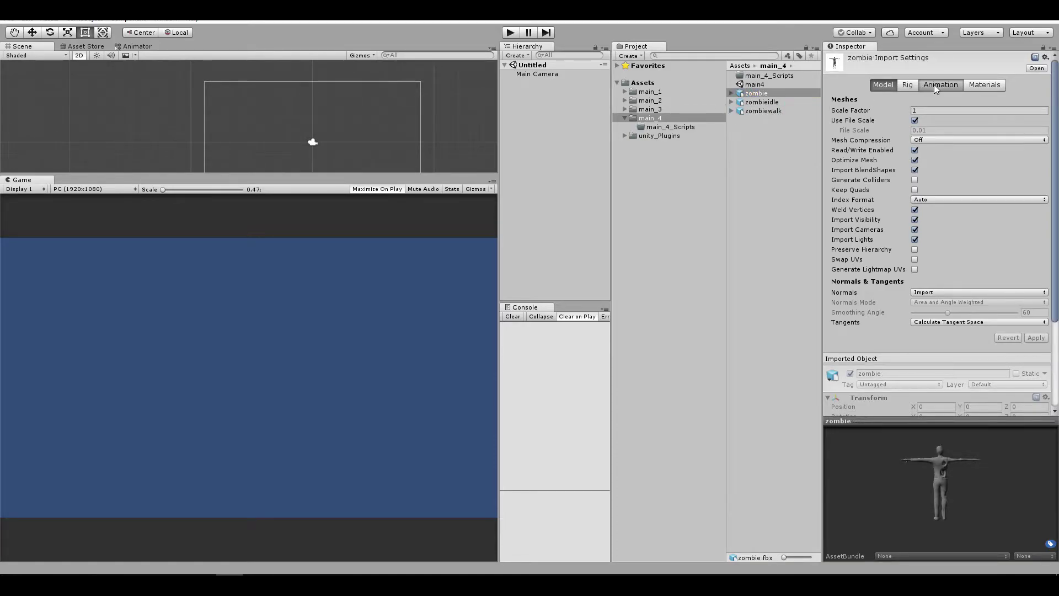
pyautogui.click(987, 86)
pyautogui.click(954, 119)
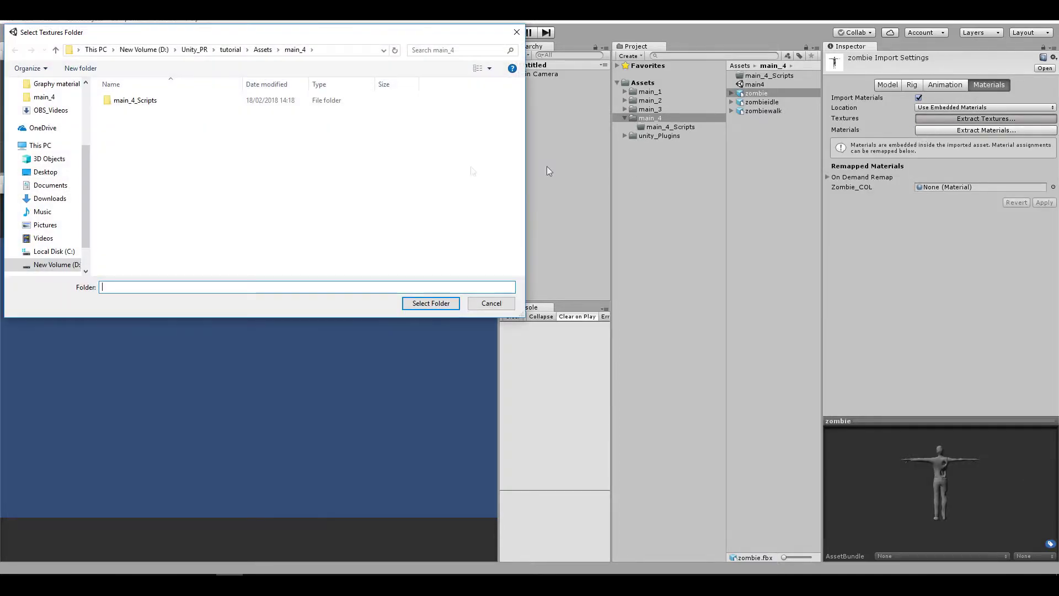
pyautogui.click(80, 68)
pyautogui.write('zo')
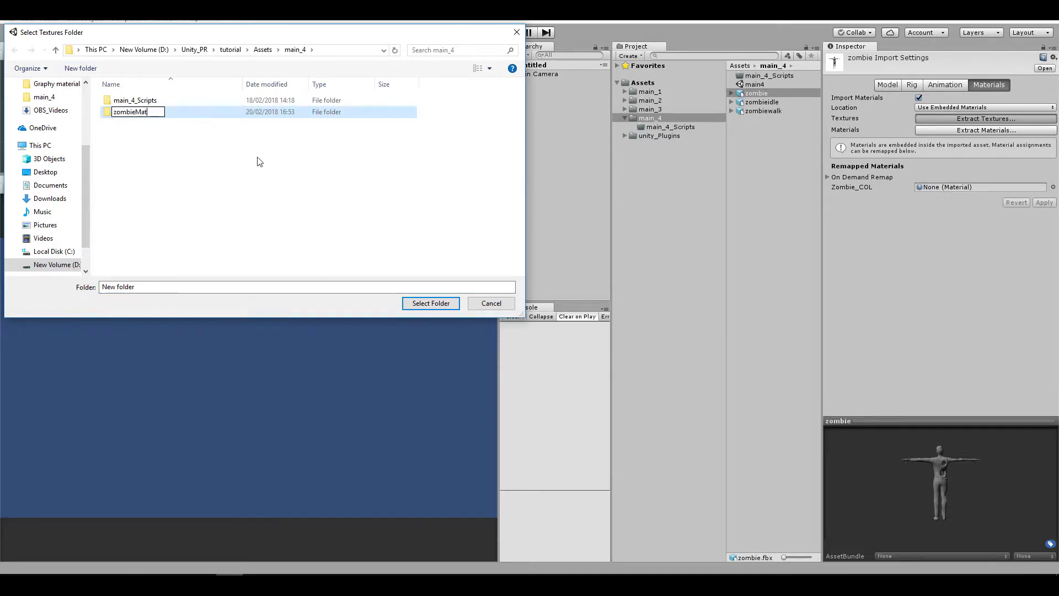
pyautogui.write('mbieMat')
pyautogui.click(429, 303)
pyautogui.click(425, 306)
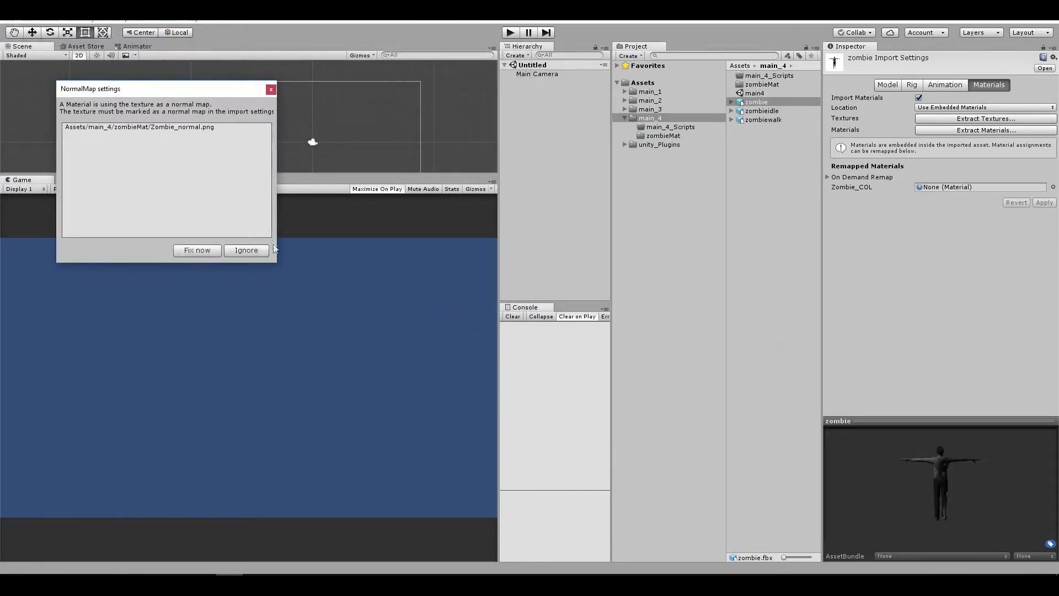
pyautogui.click(246, 250)
# Add a 3D Plane object to the scene.
pyautogui.click(80, 18)
pyautogui.moveTo(94, 55)
pyautogui.click(270, 106)
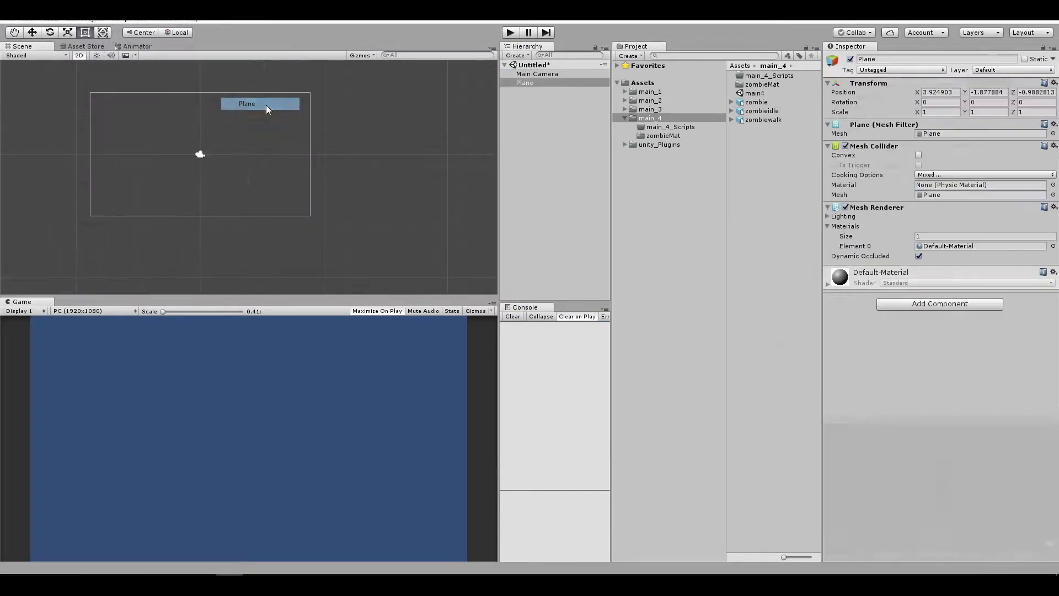
# Set the Main Camera's projection to Perspective.
pyautogui.click(537, 74)
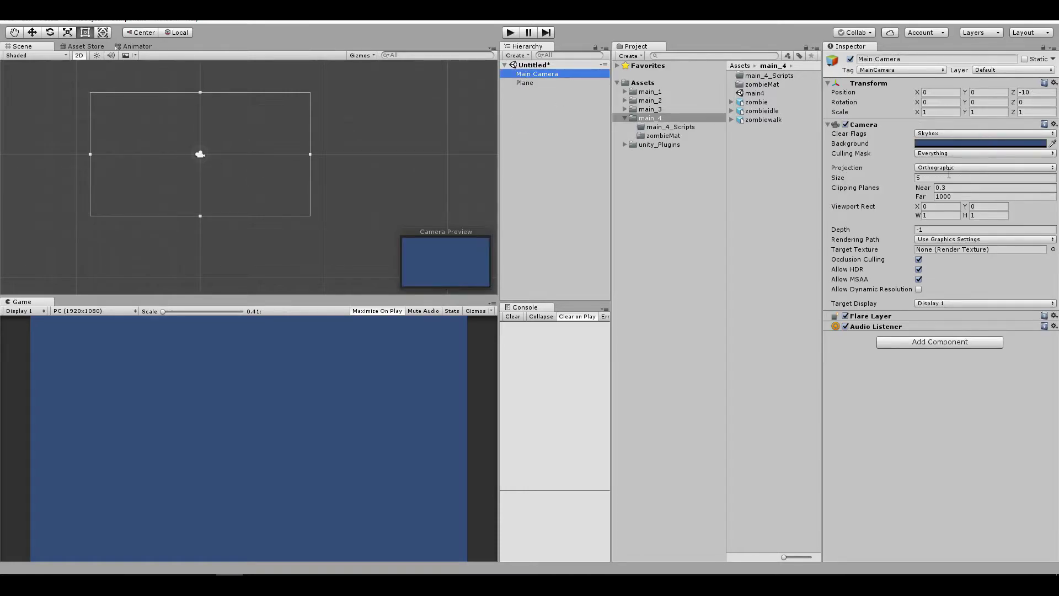
pyautogui.click(946, 168)
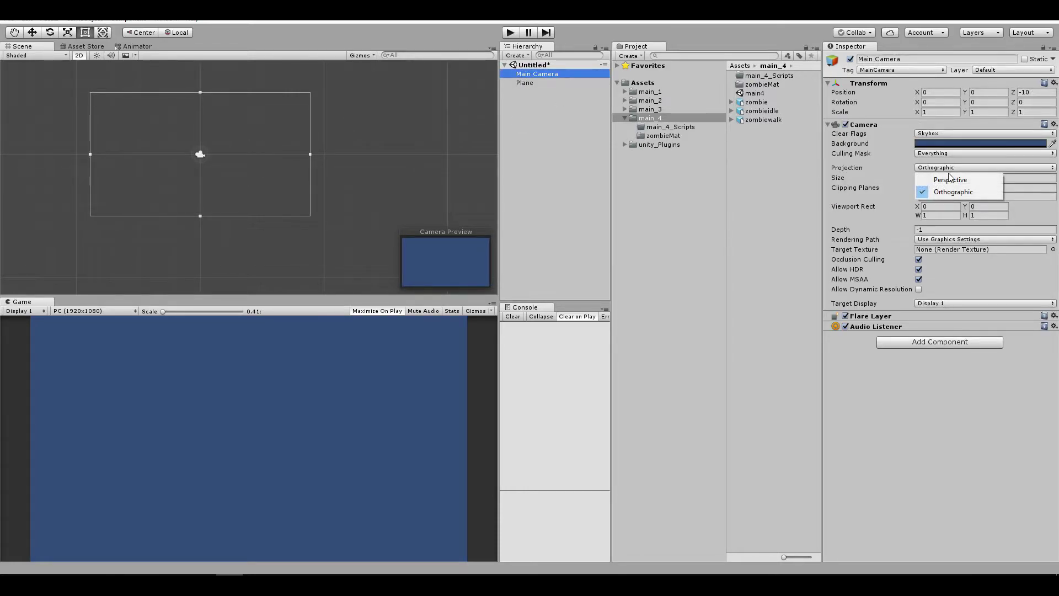
pyautogui.click(951, 180)
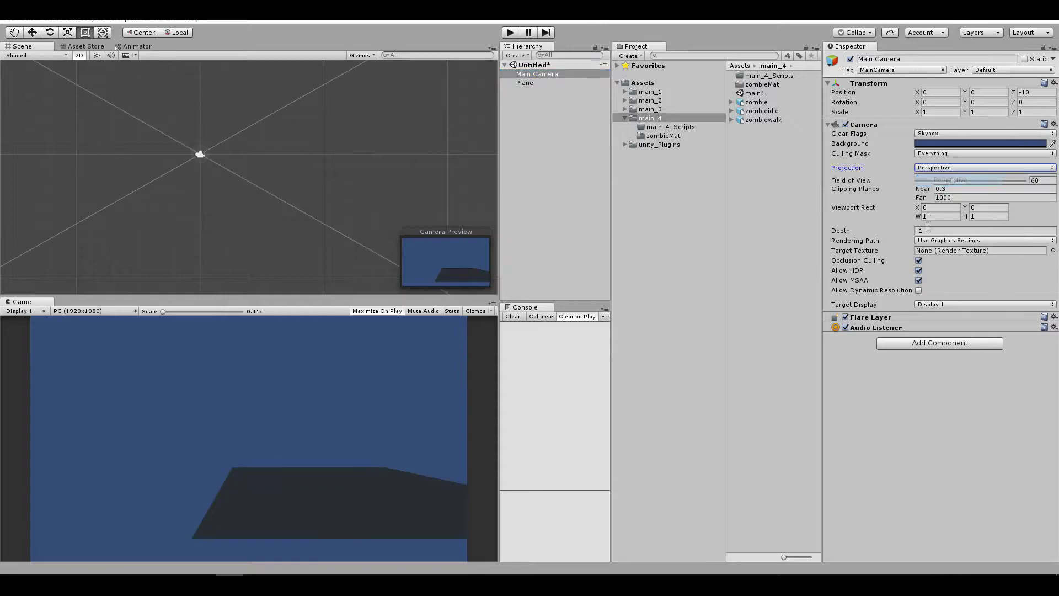
# Move the plane in front of the camera, to about X -0.33 and Z 2.35.
pyautogui.doubleClick(522, 81)
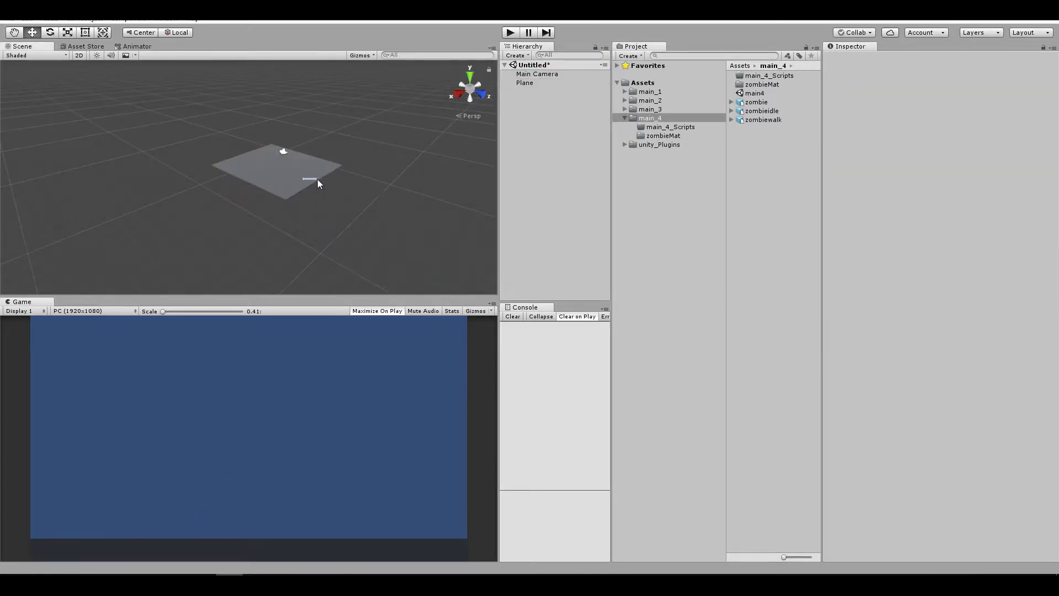
pyautogui.click(307, 181)
pyautogui.moveTo(309, 181); pyautogui.dragTo(329, 202)
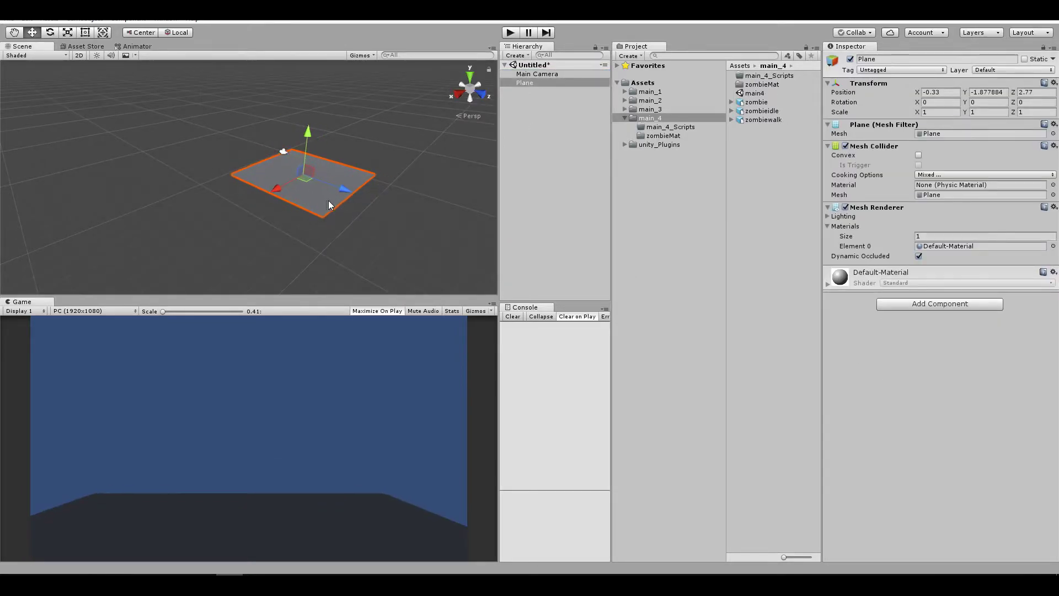
# Brighten the scene's ambient color to near white in the Lighting settings.
pyautogui.click(165, 18)
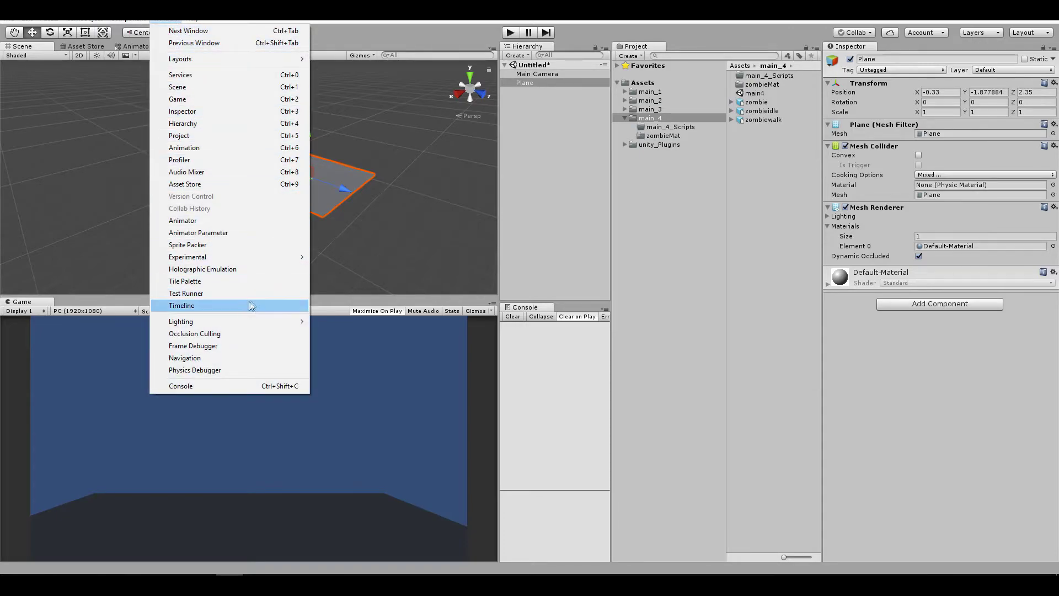
pyautogui.moveTo(237, 321)
pyautogui.click(335, 321)
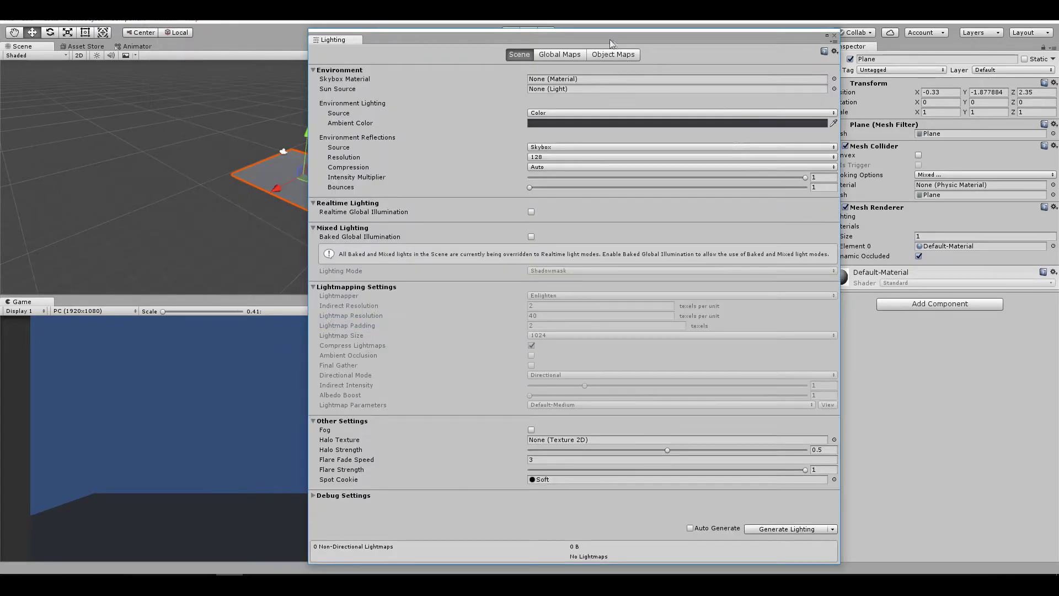
pyautogui.moveTo(611, 43); pyautogui.dragTo(678, 46)
pyautogui.click(617, 127)
pyautogui.moveTo(696, 198); pyautogui.dragTo(647, 168)
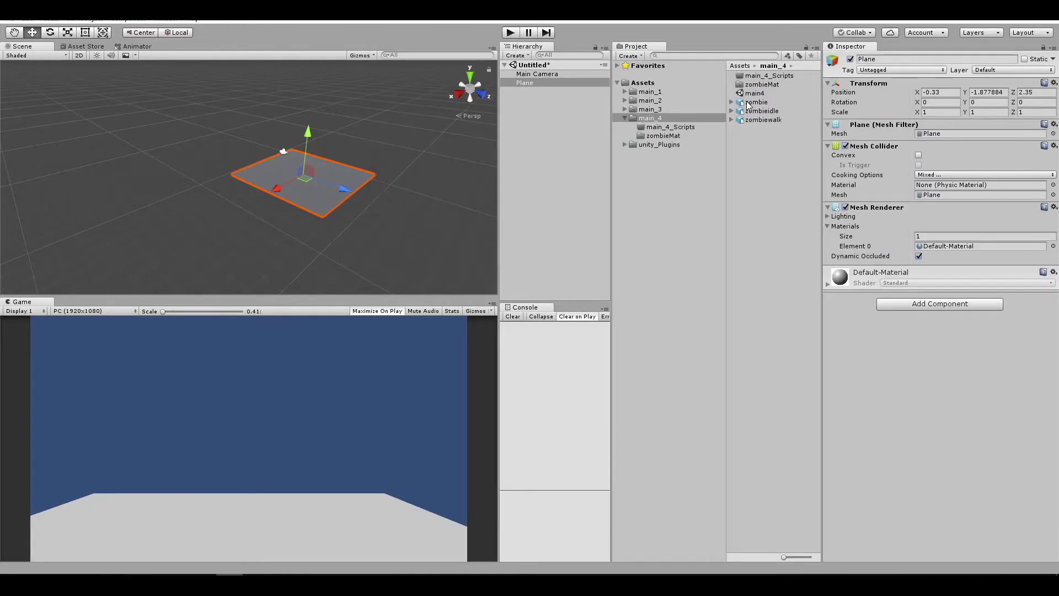
# Place the zombie model on the plane at about X 0.01, Z 3.55 and review its model import settings.
pyautogui.moveTo(756, 102); pyautogui.dragTo(282, 169)
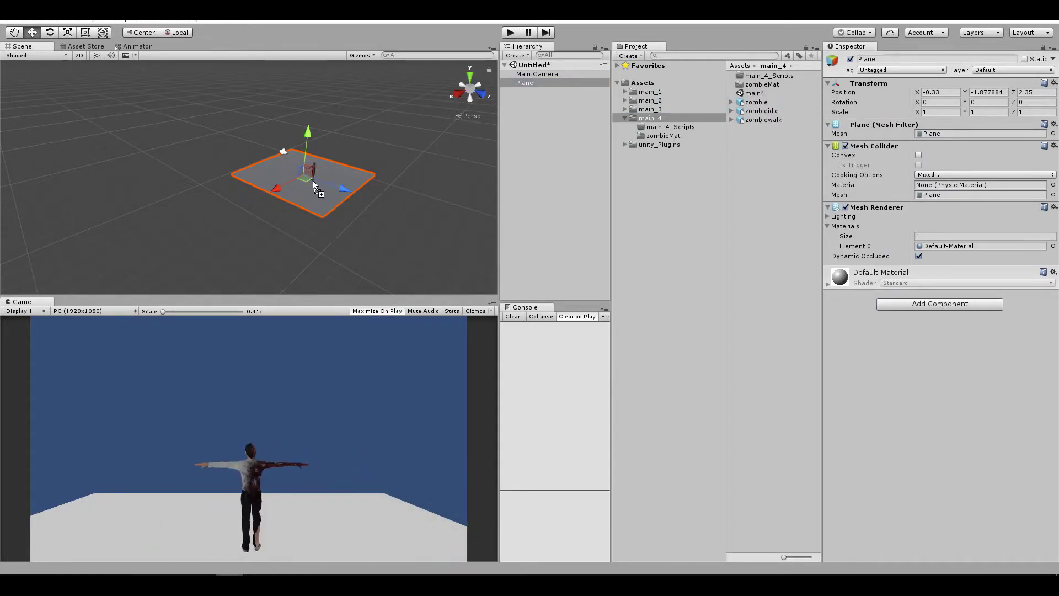
pyautogui.moveTo(313, 181); pyautogui.dragTo(339, 189)
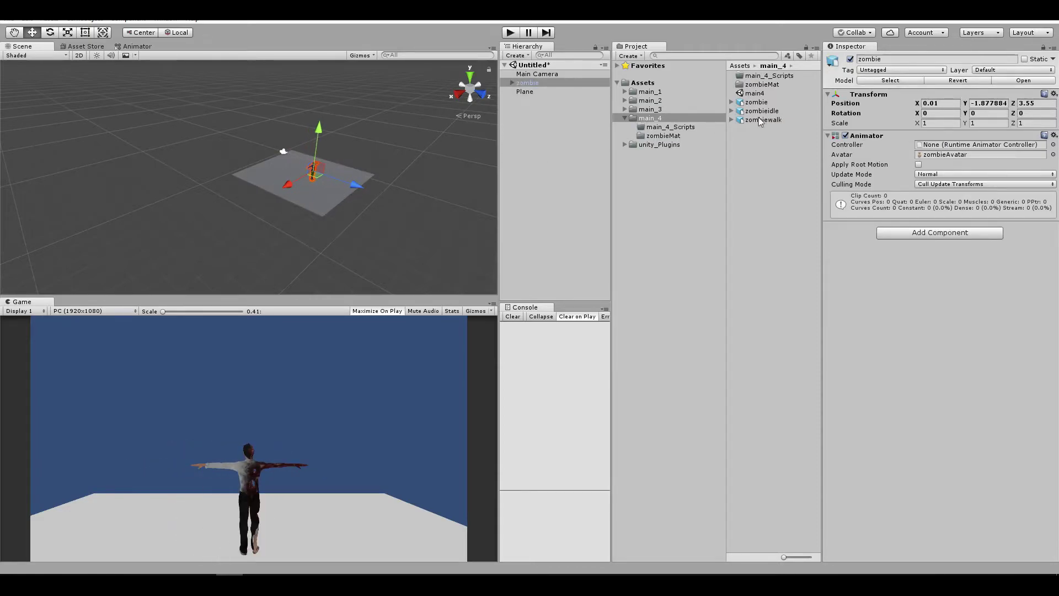
pyautogui.click(772, 103)
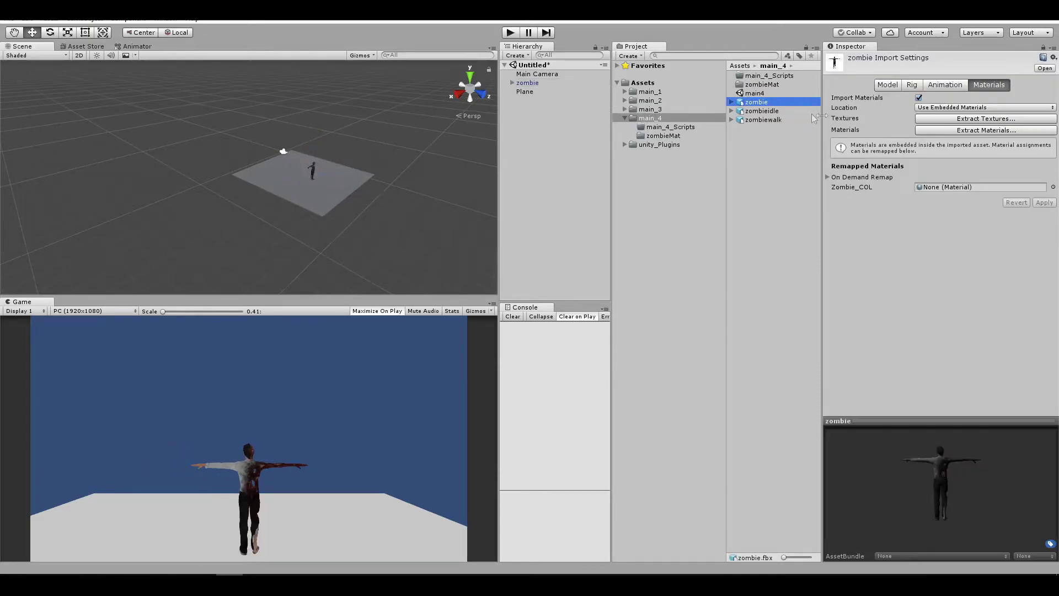
pyautogui.click(883, 85)
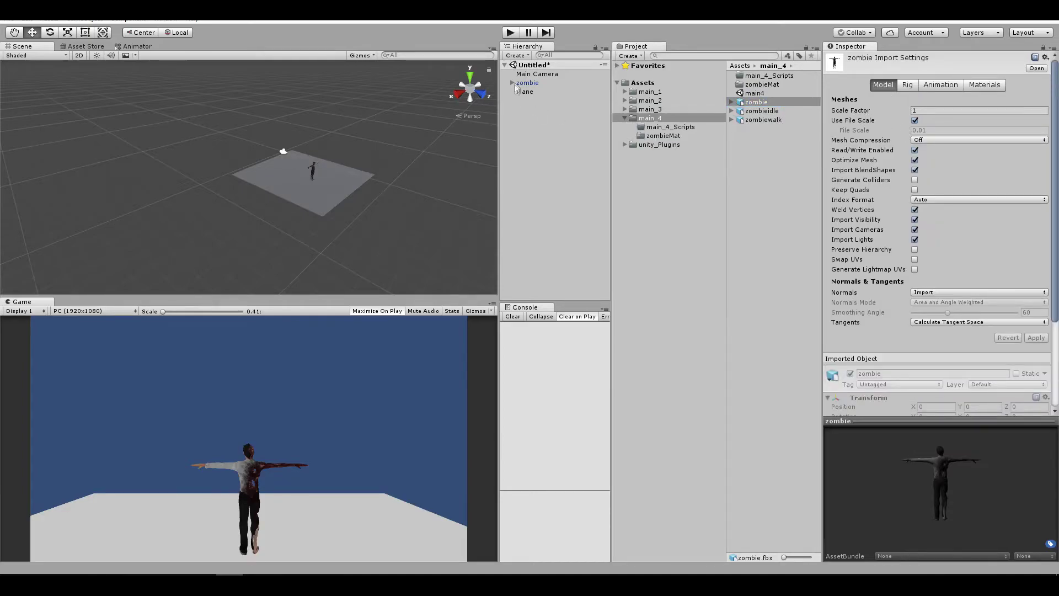
# Turn the zombie to face the camera by setting its Y rotation to 180.
pyautogui.click(512, 83)
pyautogui.click(514, 84)
pyautogui.click(512, 82)
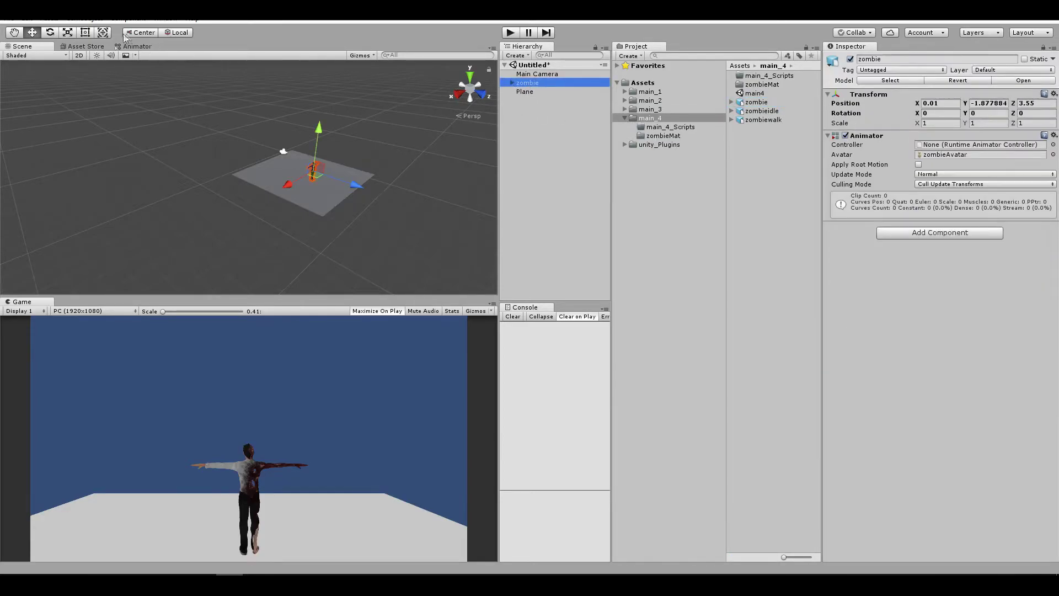
pyautogui.click(49, 32)
pyautogui.moveTo(321, 194); pyautogui.dragTo(17, 183)
pyautogui.click(994, 113)
pyautogui.write('180')
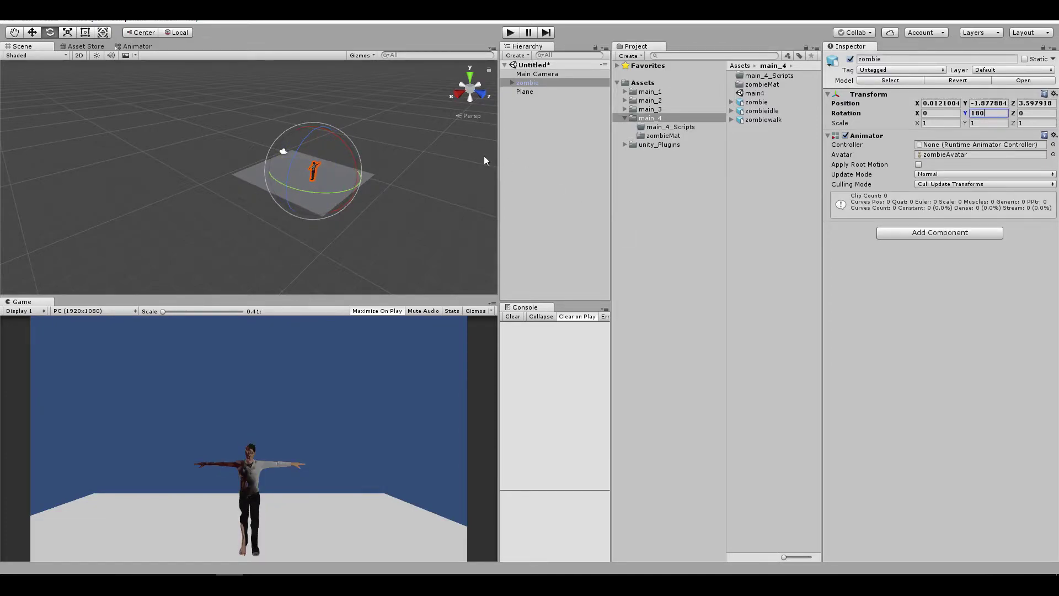
# Run the scene to check the zombie in the game view, stop it, and return the scene view to 3D.
pyautogui.click(510, 33)
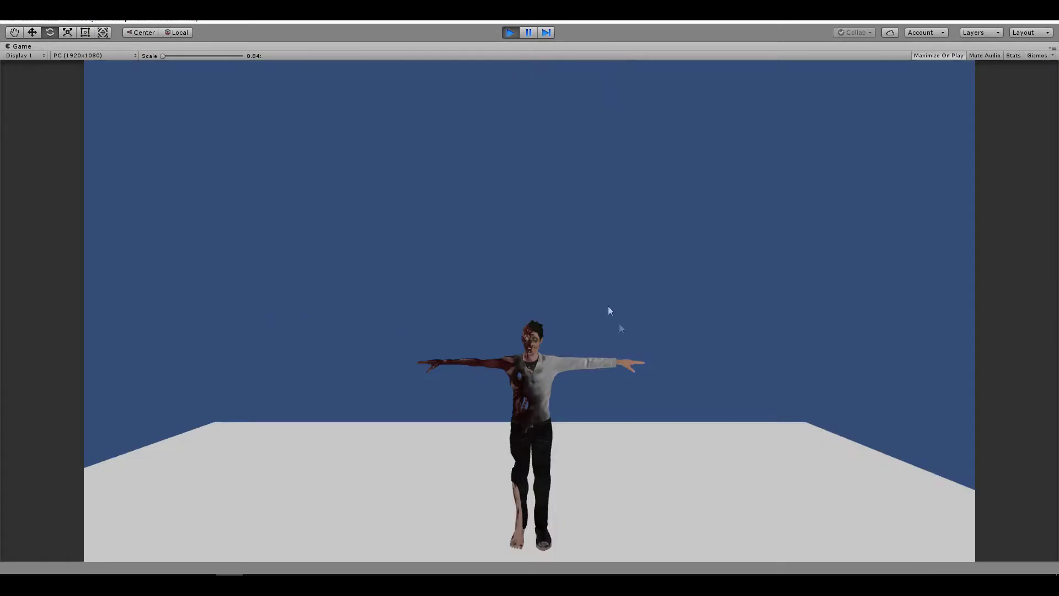
pyautogui.hotkey('ctrl', 'p')
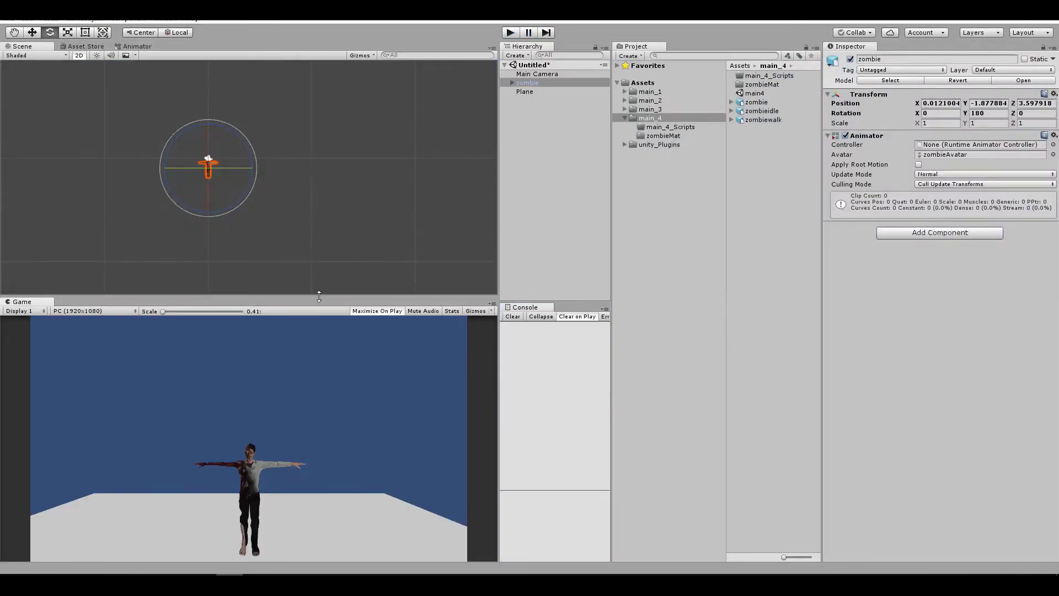
pyautogui.click(79, 55)
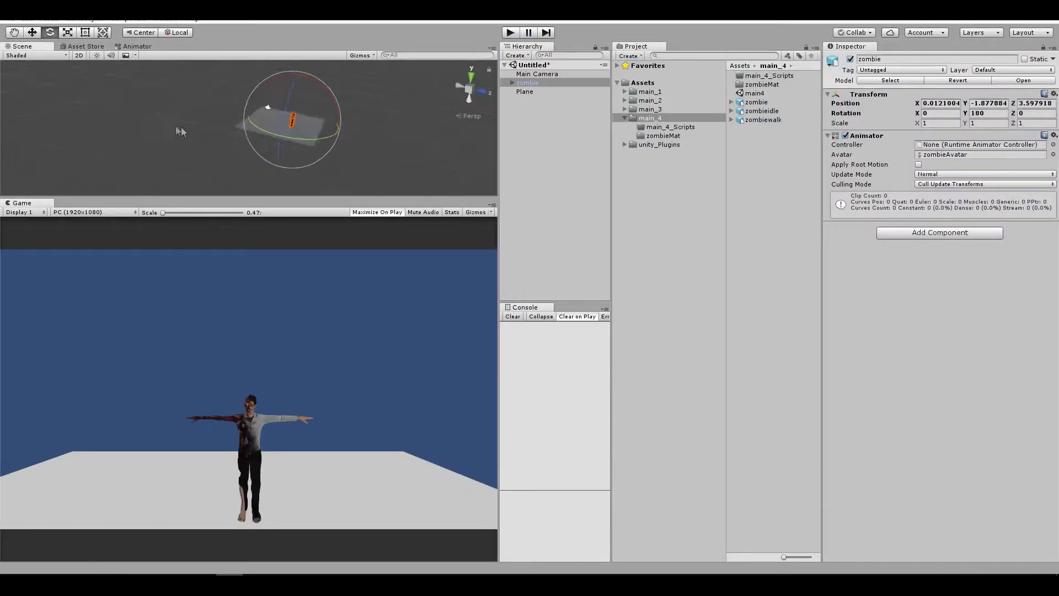
# Duplicate the mixamo.com animation clip inside the zombieidle model and rename the copy zombieIdle.
pyautogui.click(759, 111)
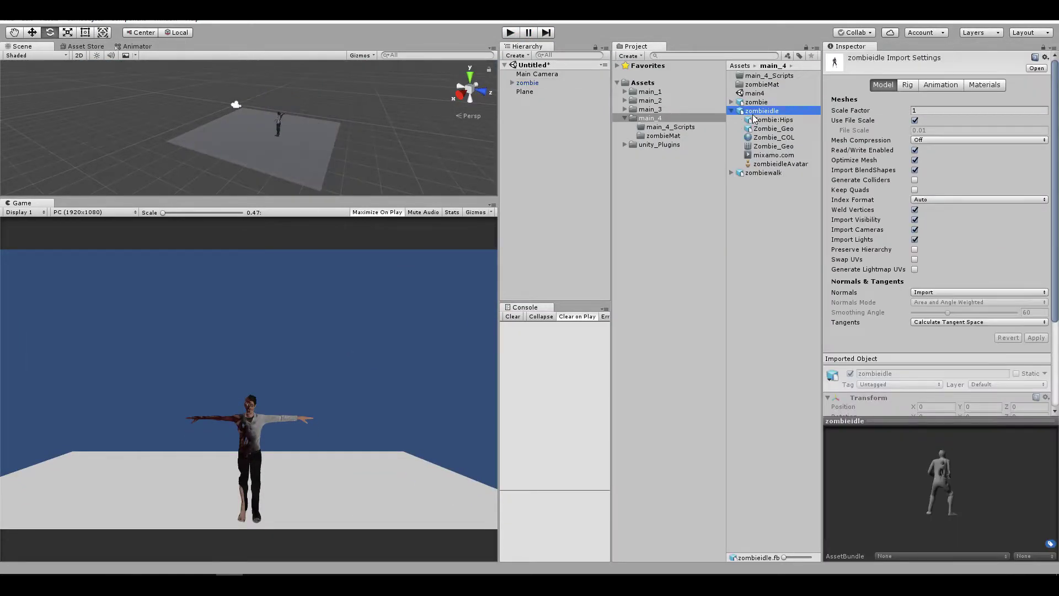
pyautogui.click(762, 156)
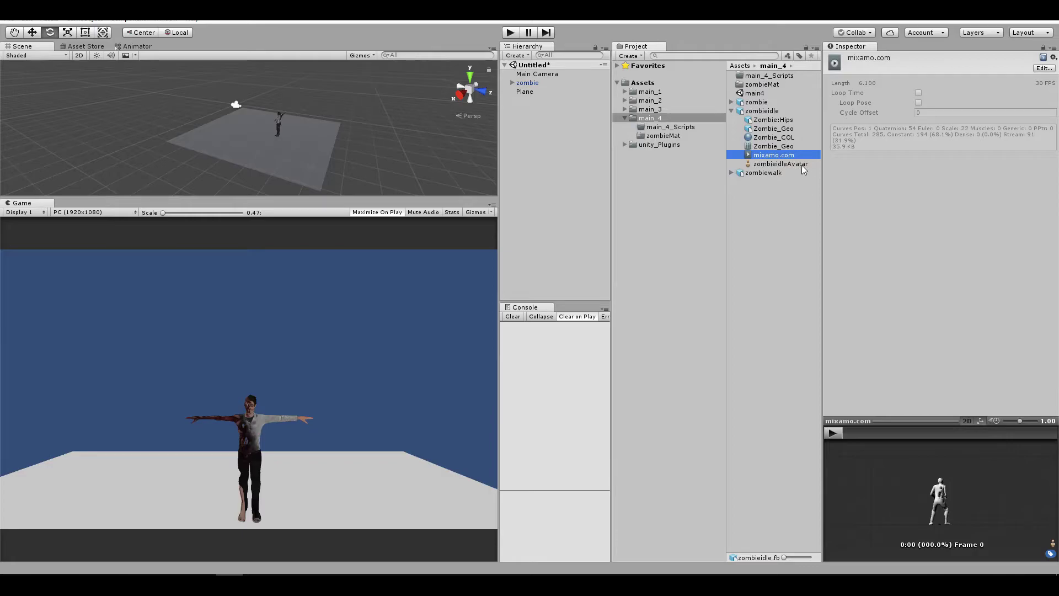
pyautogui.hotkey('ctrl', 'd')
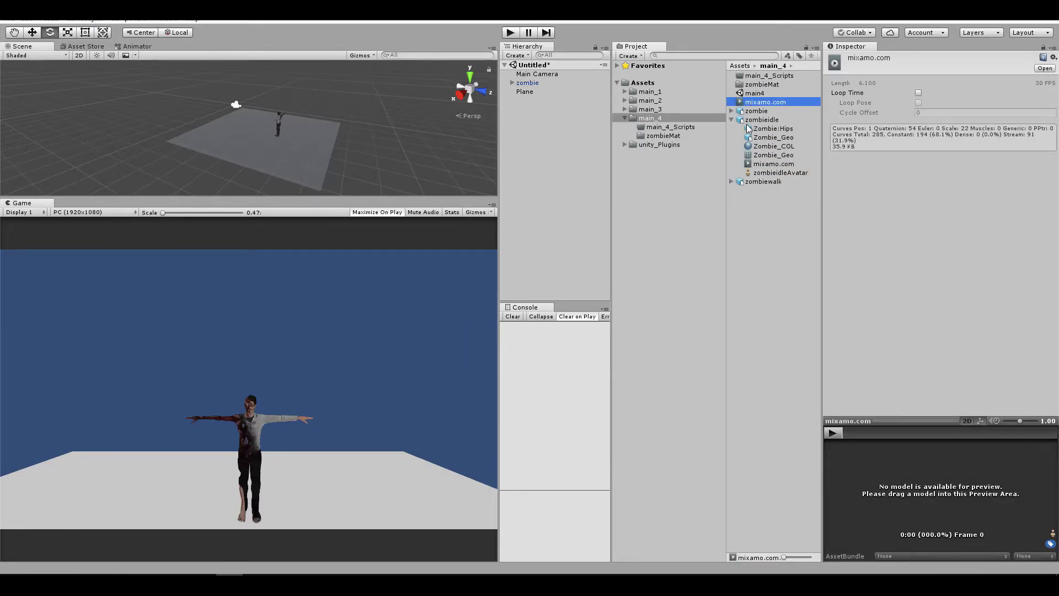
pyautogui.click(754, 121)
pyautogui.click(732, 181)
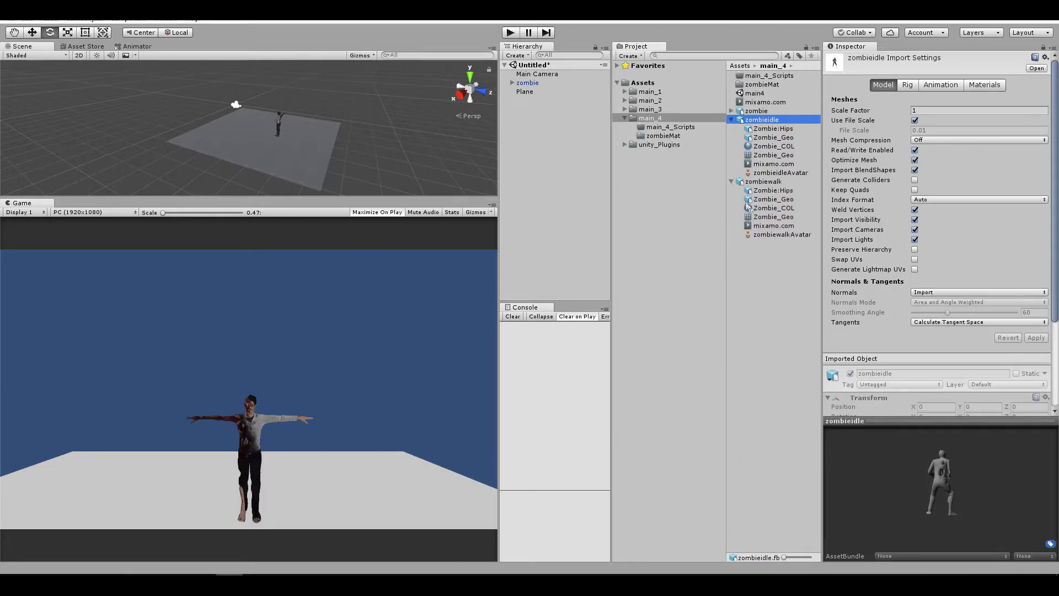
pyautogui.click(769, 225)
pyautogui.click(761, 103)
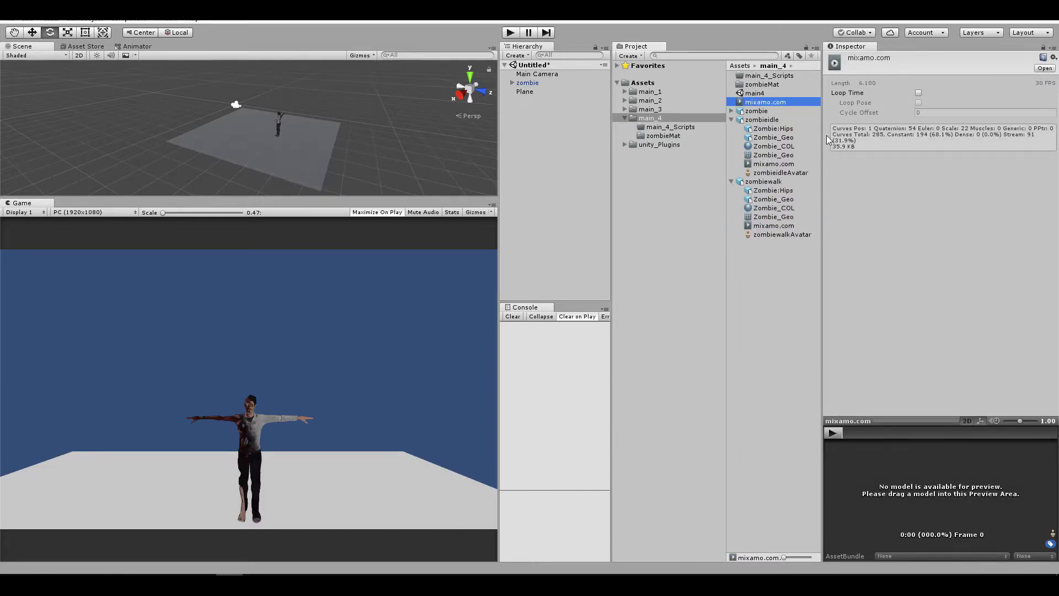
pyautogui.press('F2')
pyautogui.write('zom')
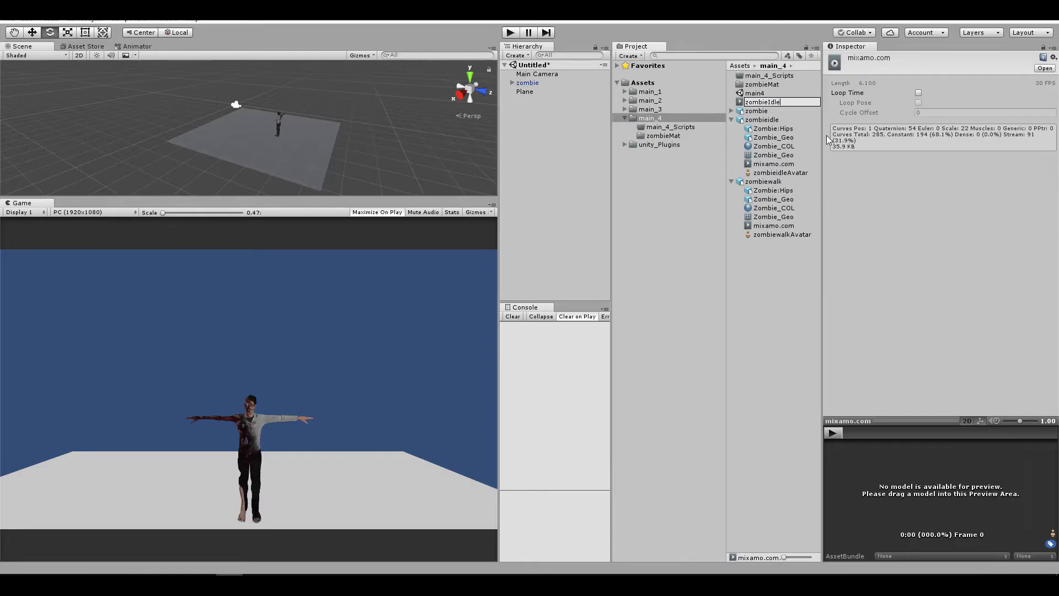
pyautogui.write('bieIdle')
pyautogui.press('Return')
# Duplicate the mixamo.com animation clip inside the zombiewalk model and rename the copy zombieWalk.
pyautogui.click(777, 226)
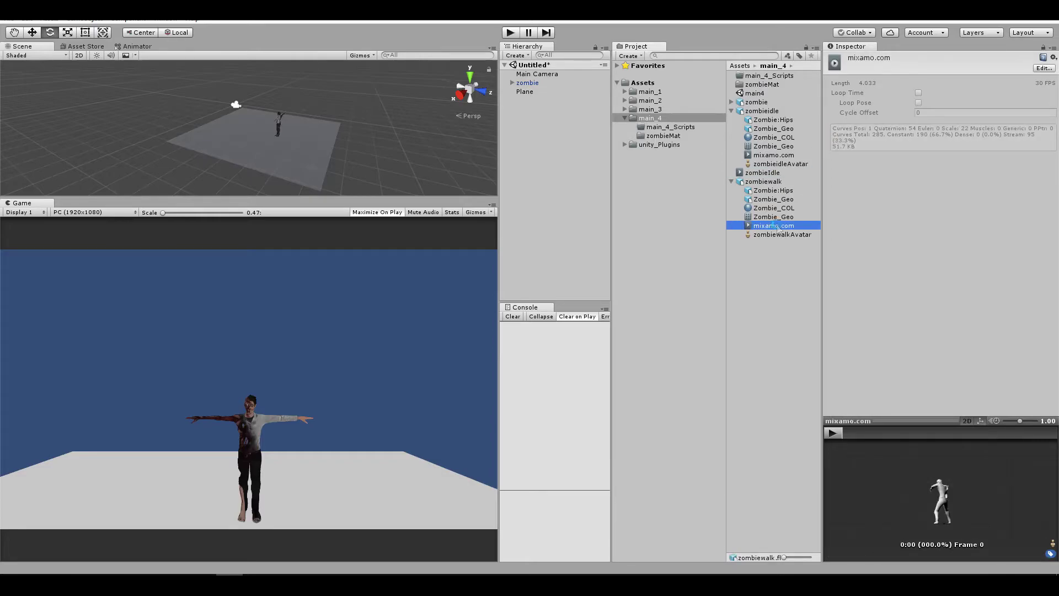
pyautogui.hotkey('ctrl', 'd')
pyautogui.press('F2')
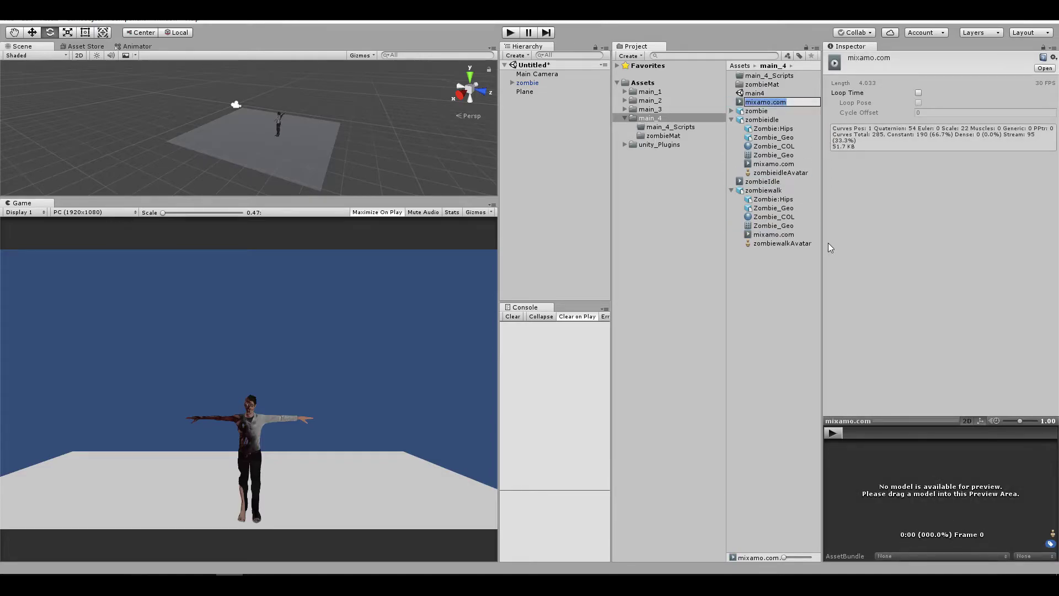
pyautogui.write('zombieWalk')
pyautogui.press('Return')
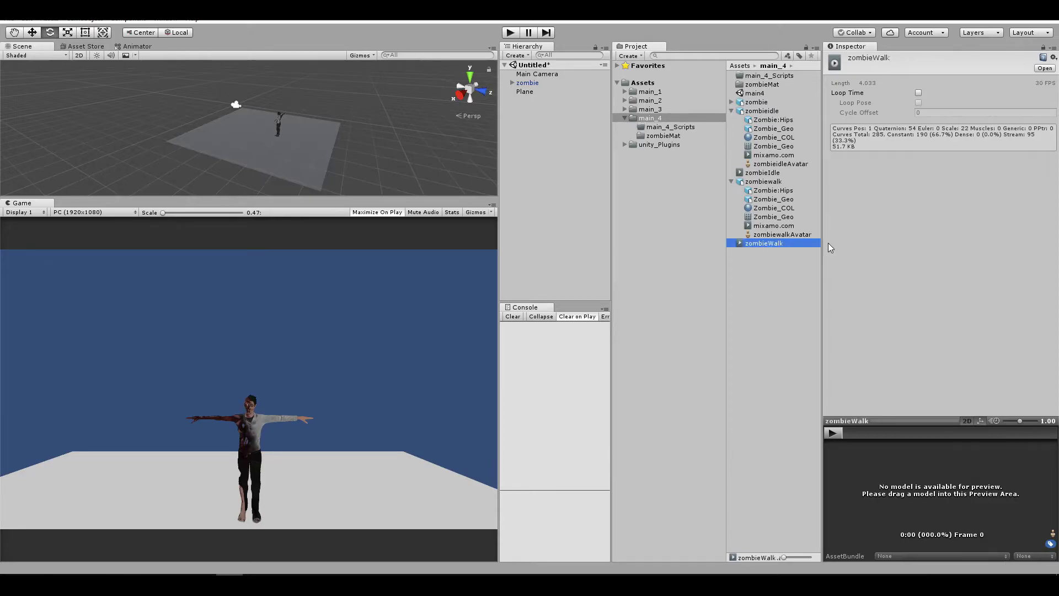
# Delete the imported zombiewalk and zombieidle models, keeping only the duplicated animation clips.
pyautogui.click(764, 181)
pyautogui.press('Delete')
pyautogui.press('Return')
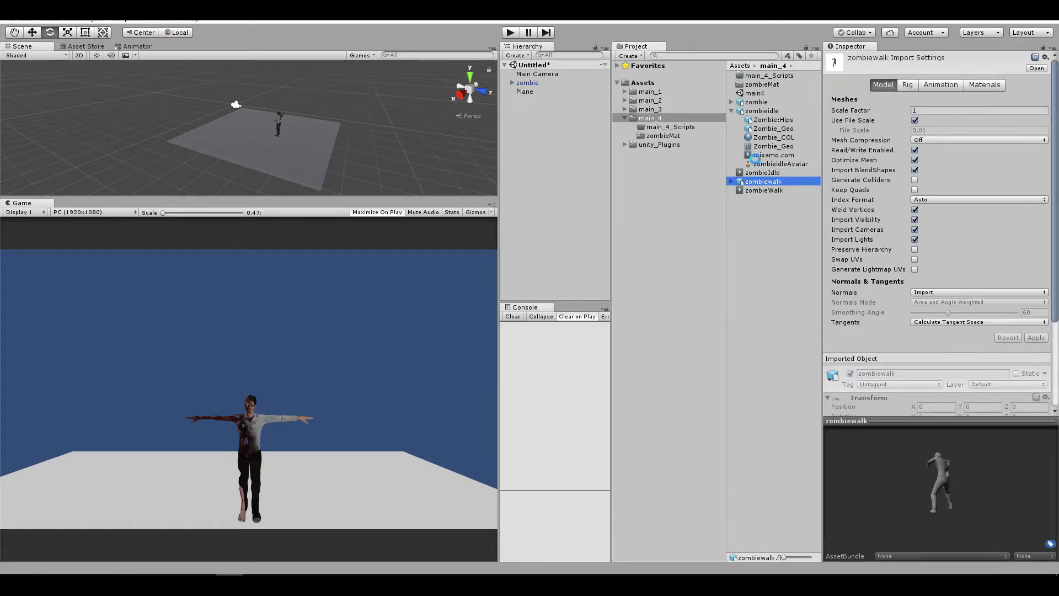
pyautogui.click(752, 112)
pyautogui.press('Delete')
pyautogui.press('Return')
# Enable Loop Time on both the zombieIdle and zombieWalk animation clips.
pyautogui.click(753, 111)
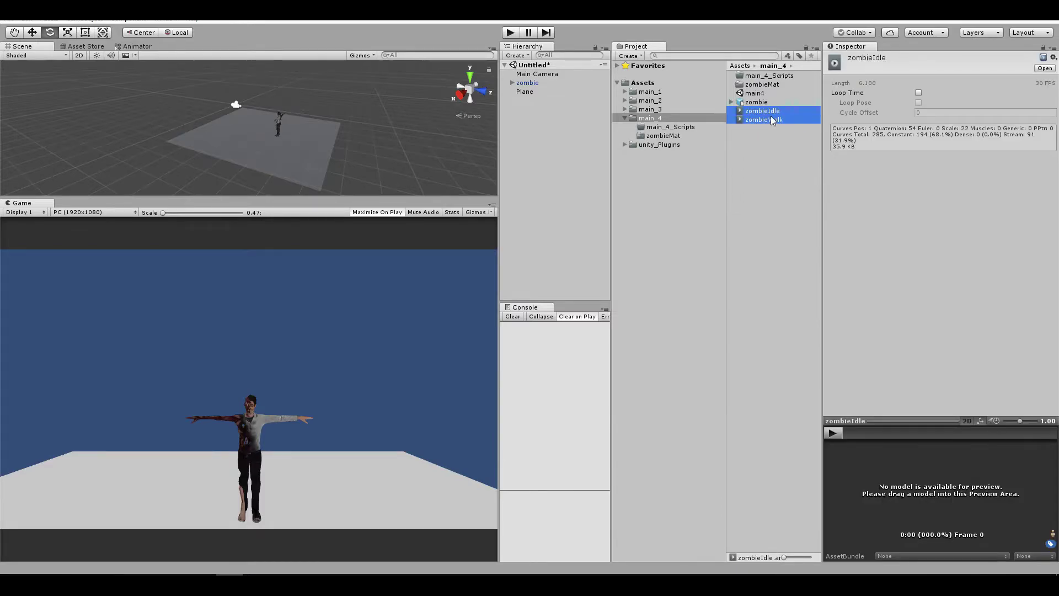
pyautogui.click(918, 92)
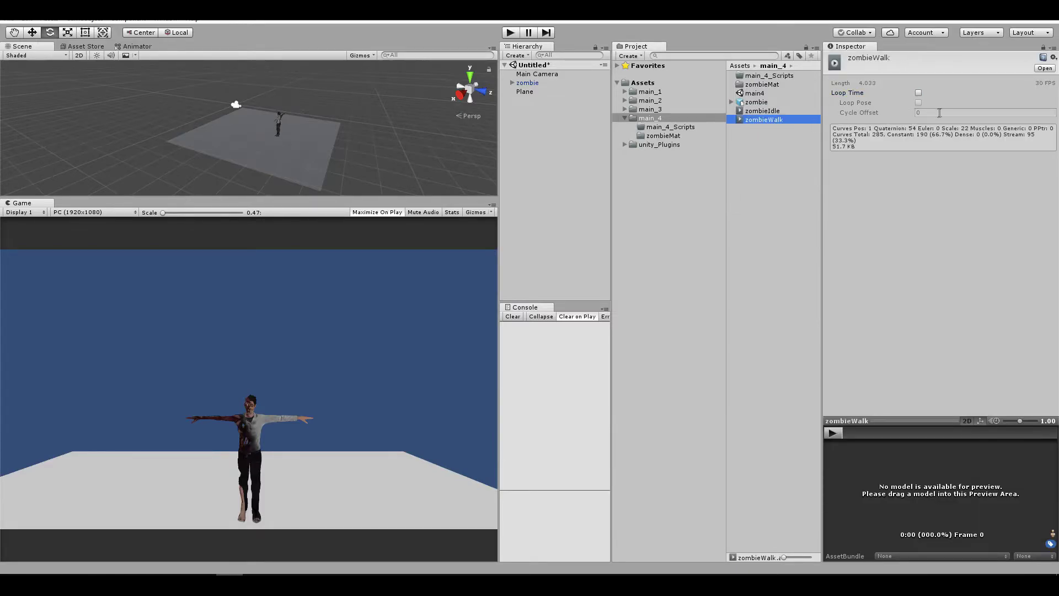
pyautogui.click(783, 119)
pyautogui.click(936, 93)
# Preview the zombieWalk clip on the zombie model, viewing it from another angle in an enlarged preview.
pyautogui.moveTo(527, 85); pyautogui.dragTo(905, 490)
pyautogui.moveTo(980, 506); pyautogui.dragTo(893, 510)
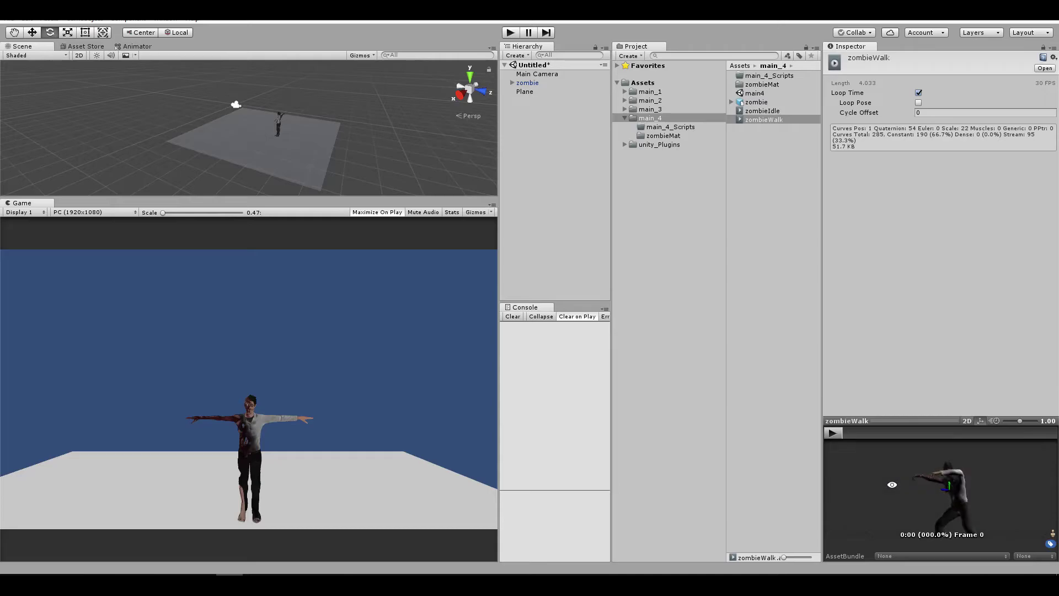
pyautogui.moveTo(894, 420); pyautogui.dragTo(840, 345)
# Apply the zombieIdle clip to the zombie object and place its state beside Entry in the Animator graph.
pyautogui.click(528, 83)
pyautogui.moveTo(761, 111); pyautogui.dragTo(877, 309)
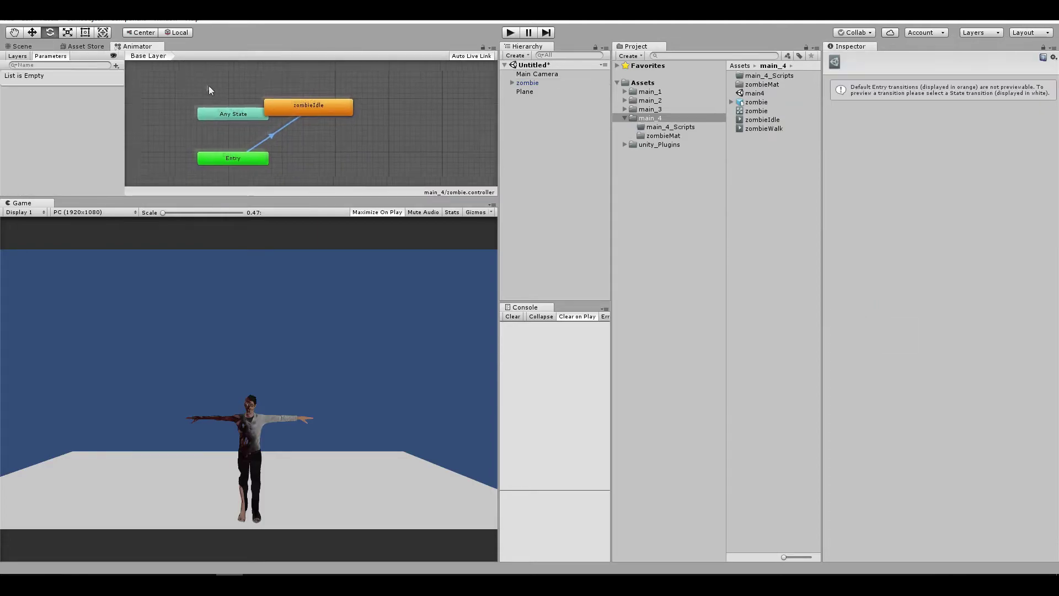
pyautogui.moveTo(279, 94); pyautogui.dragTo(328, 151)
pyautogui.click(200, 147)
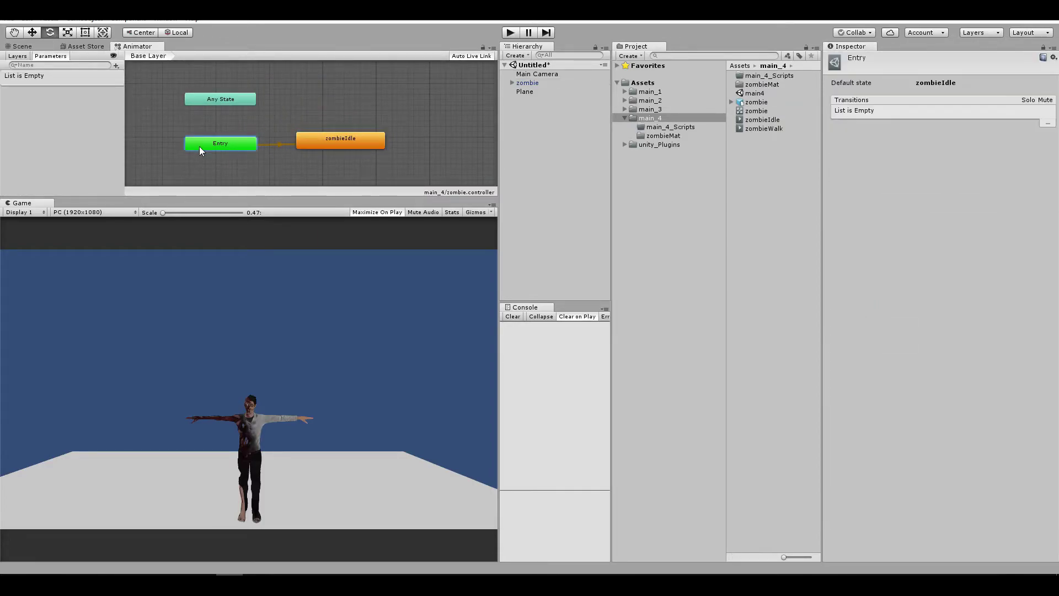
pyautogui.click(332, 147)
# Run the scene to check the zombie's idle animation, and stop it.
pyautogui.click(524, 84)
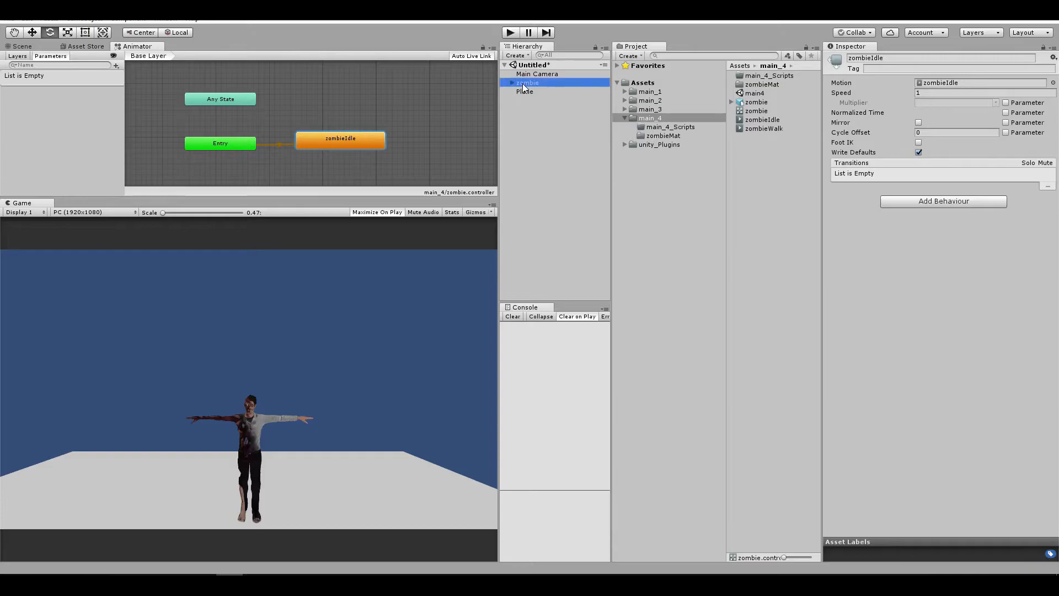
pyautogui.click(507, 34)
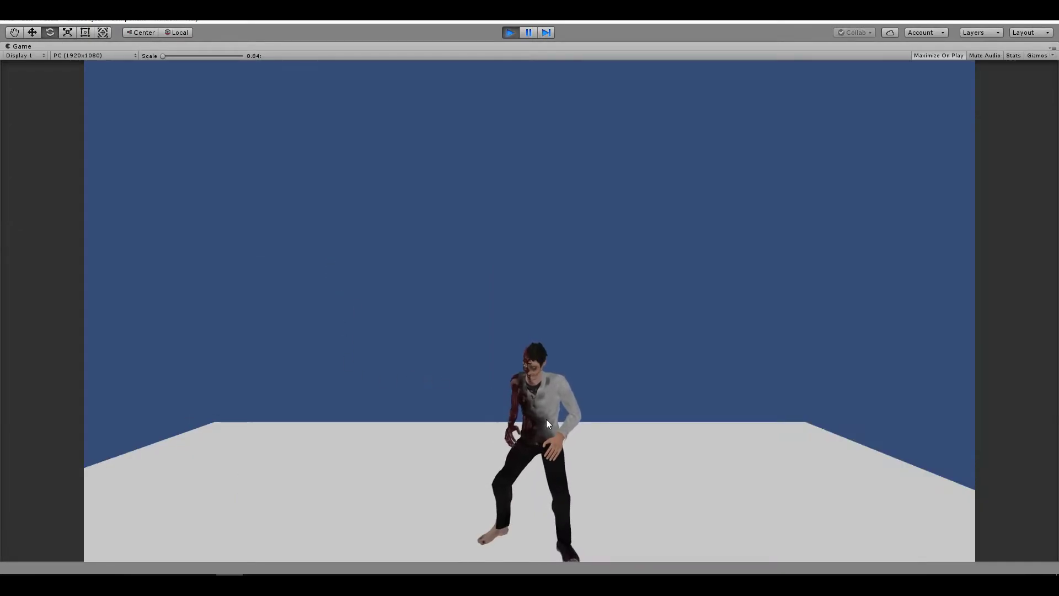
pyautogui.hotkey('ctrl', 'p')
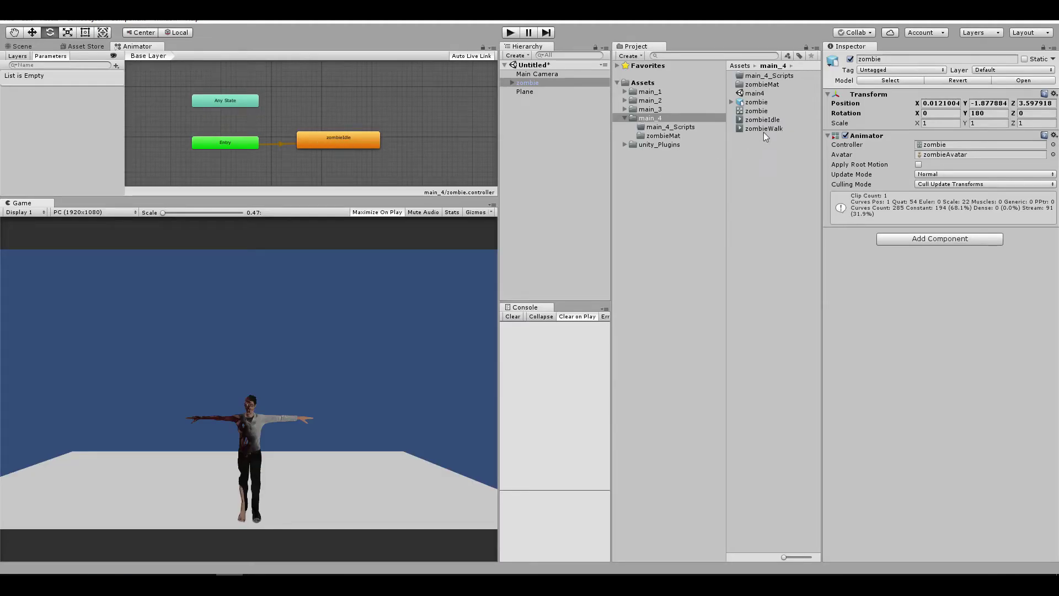
# Add the zombieWalk clip as a state above zombieIdle and create transitions between the two in both directions.
pyautogui.moveTo(763, 129); pyautogui.dragTo(323, 101)
pyautogui.rightClick(333, 145)
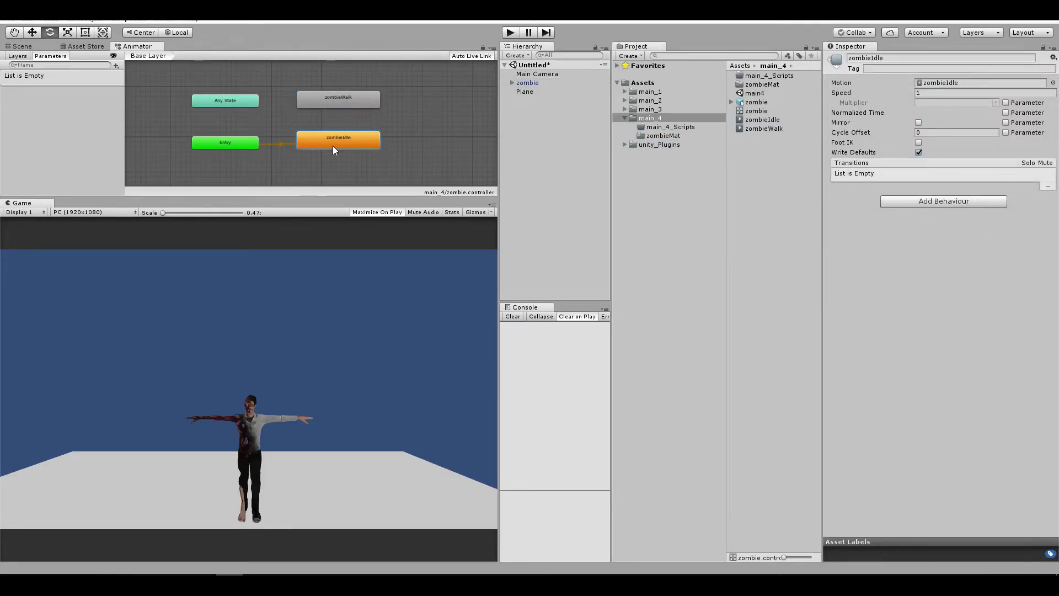
pyautogui.click(346, 151)
pyautogui.click(333, 102)
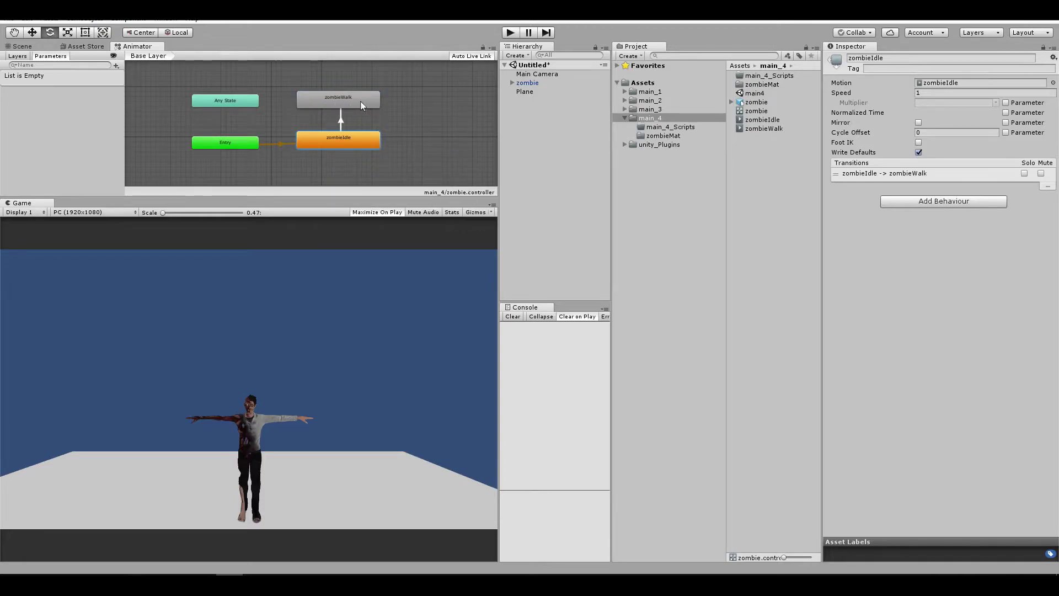
pyautogui.rightClick(364, 100)
pyautogui.click(411, 107)
pyautogui.click(359, 141)
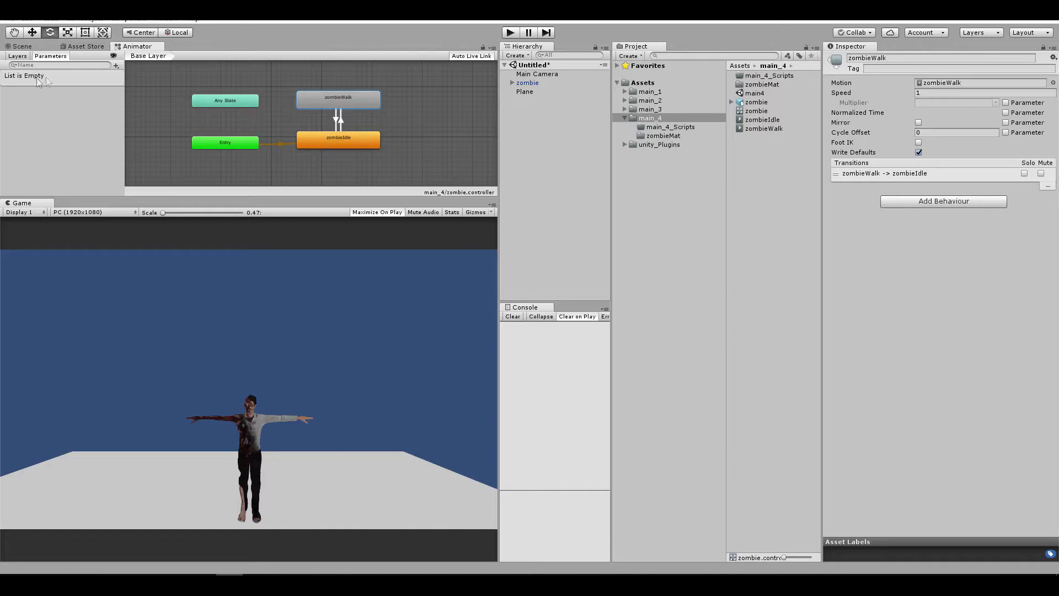
# Add a Bool parameter named isMove to the zombie's animator controller.
pyautogui.click(116, 65)
pyautogui.click(151, 103)
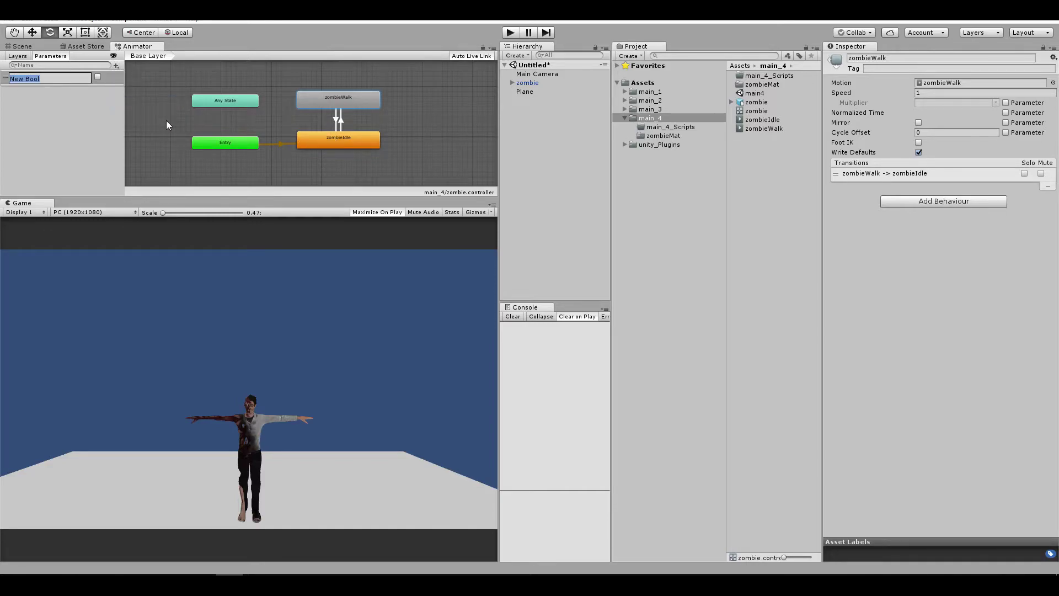
pyautogui.write('isMove')
pyautogui.press('Return')
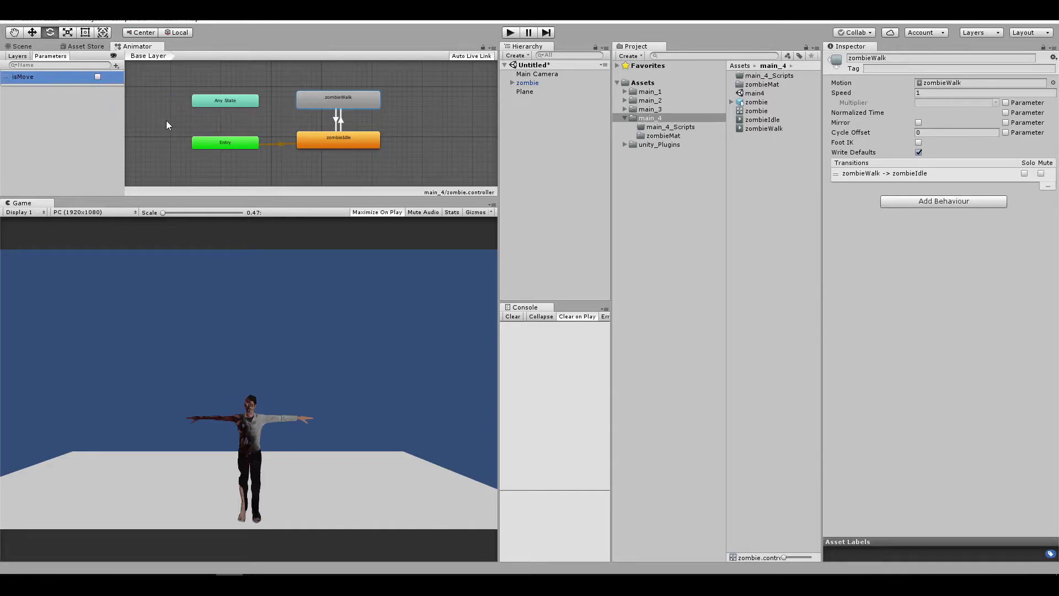
# Give the zombieWalk to zombieIdle transition the condition isMove true and disable Has Exit Time.
pyautogui.click(338, 119)
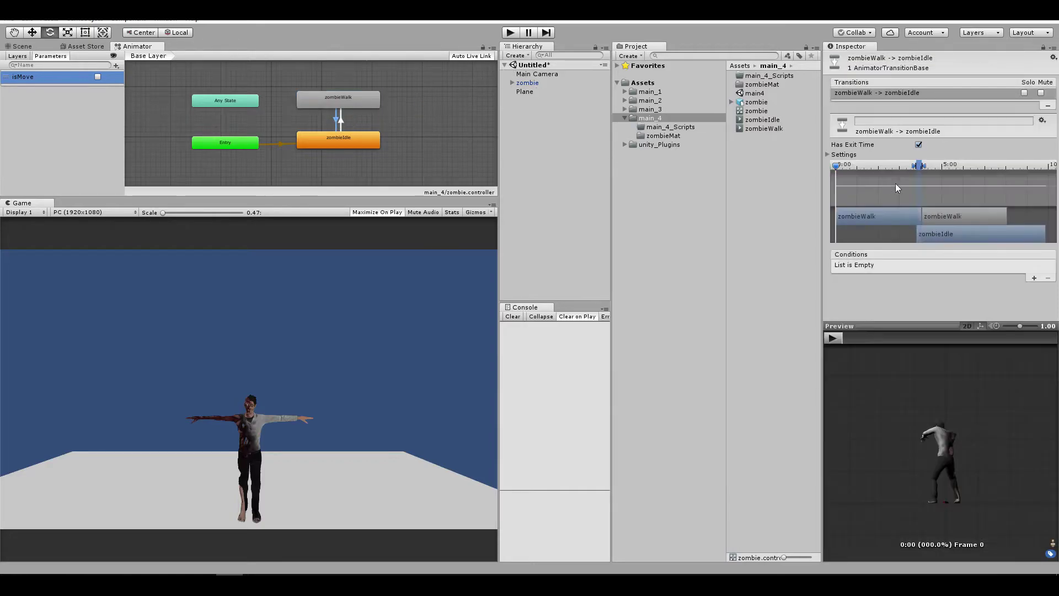
pyautogui.click(1034, 278)
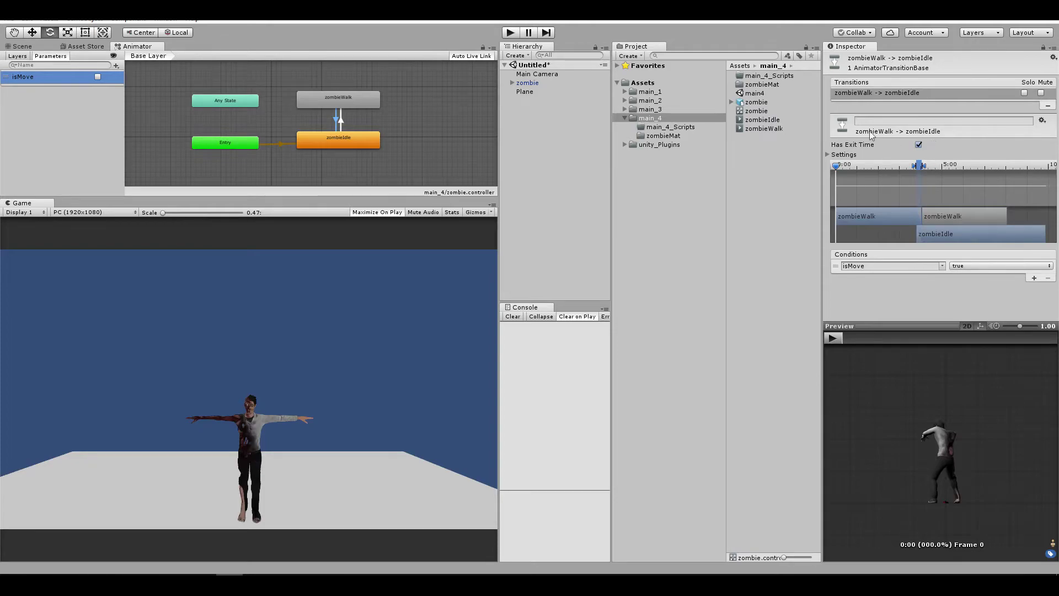
pyautogui.click(918, 144)
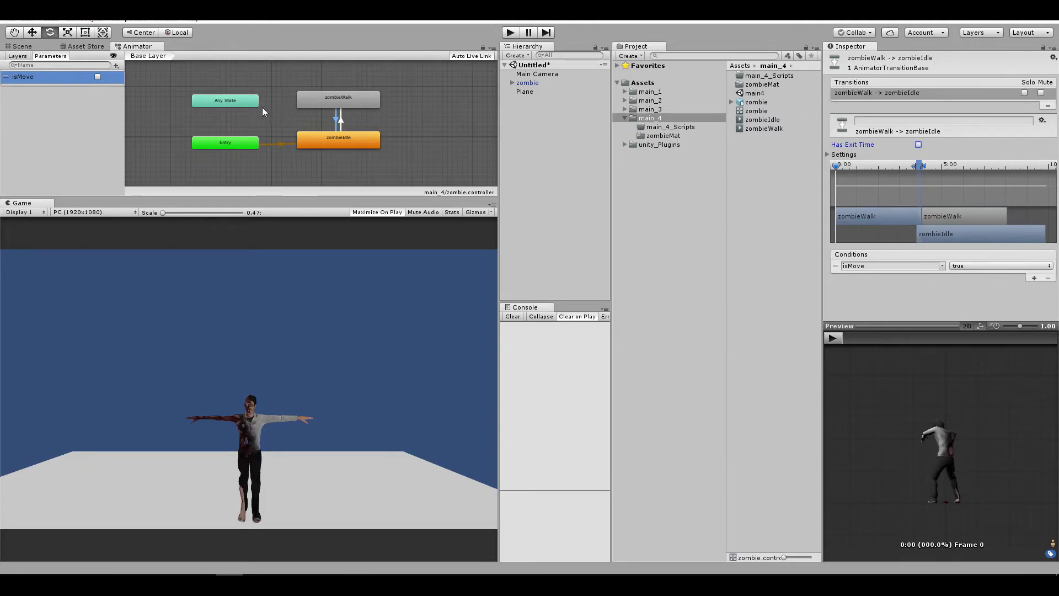
# Disable Has Exit Time on the zombieIdle to zombieWalk transition and add the condition isMove false.
pyautogui.click(341, 121)
pyautogui.click(918, 144)
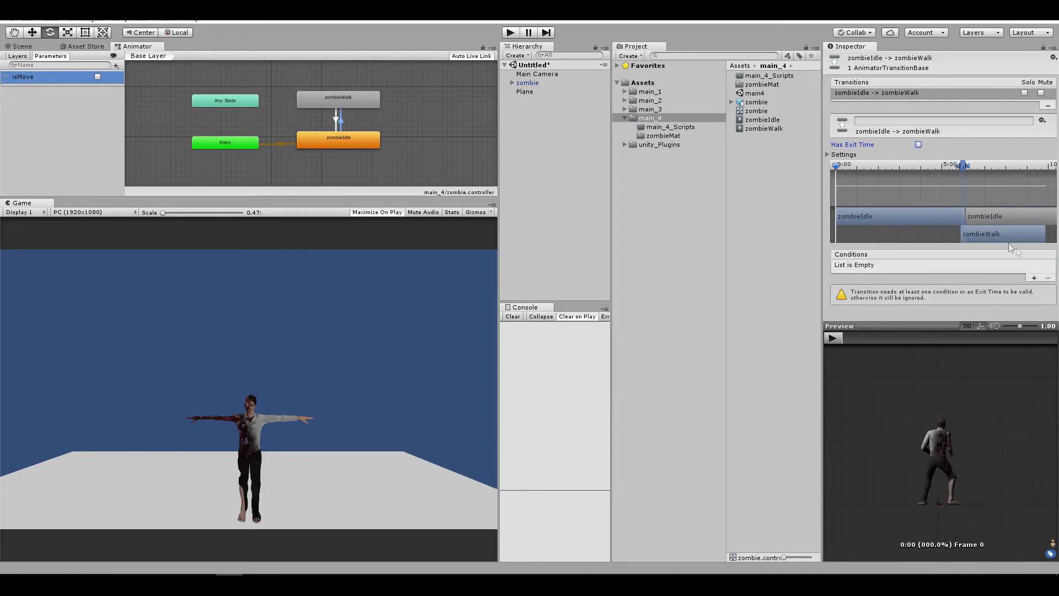
pyautogui.click(1034, 278)
pyautogui.click(993, 266)
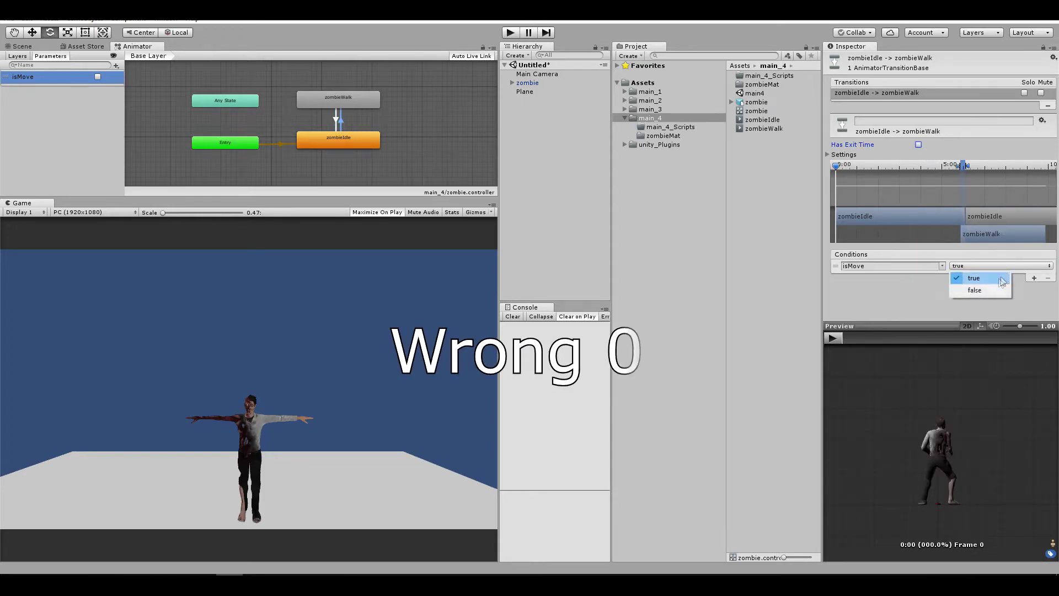
pyautogui.click(974, 290)
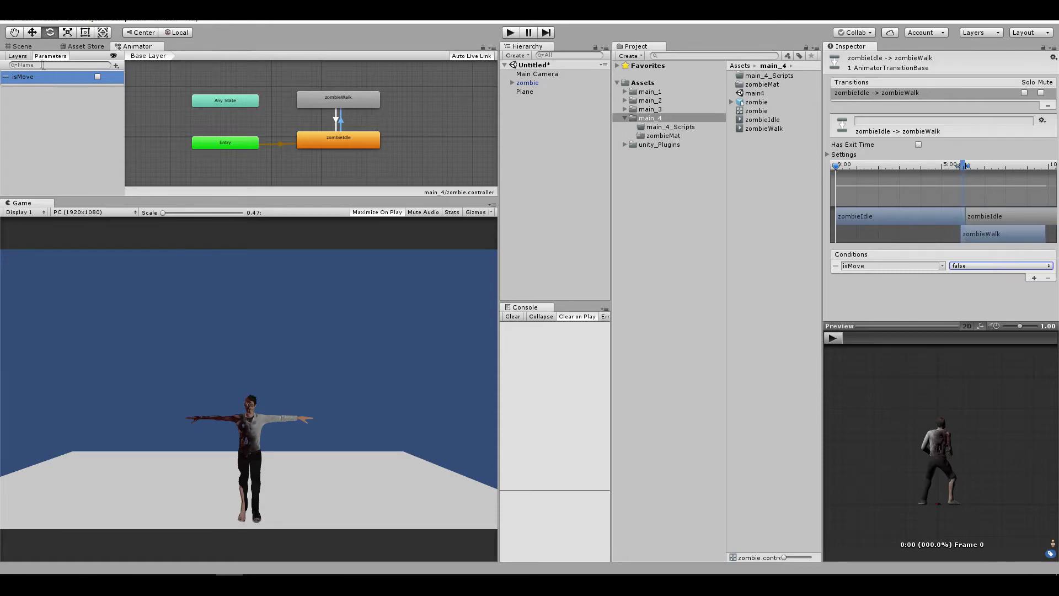
# Add a new C# script named zombieControl to the zombie in the scene and open it in the code editor.
pyautogui.click(22, 46)
pyautogui.moveTo(294, 196); pyautogui.dragTo(275, 262)
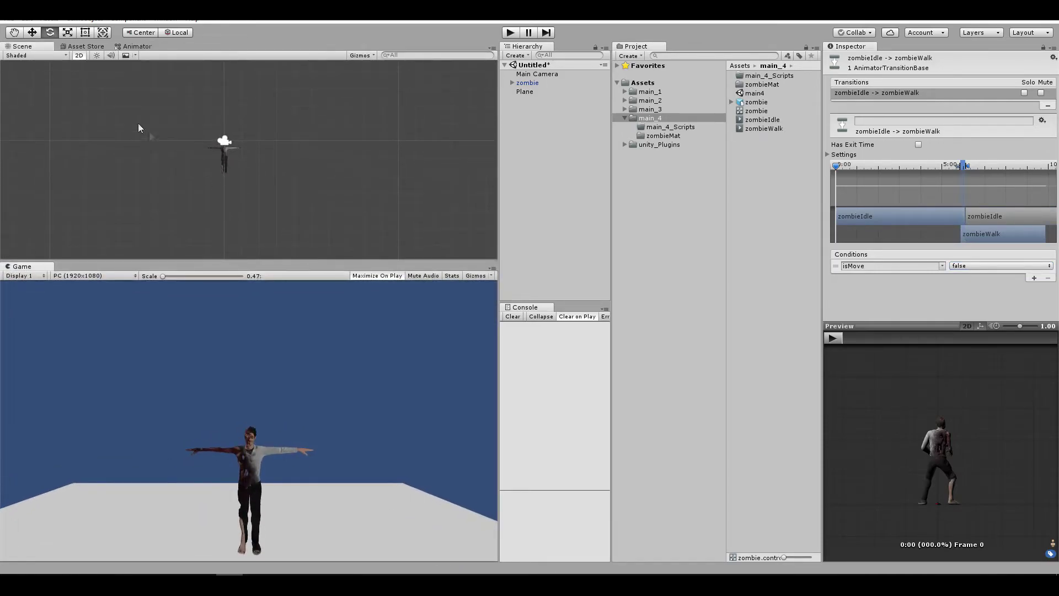
pyautogui.click(78, 56)
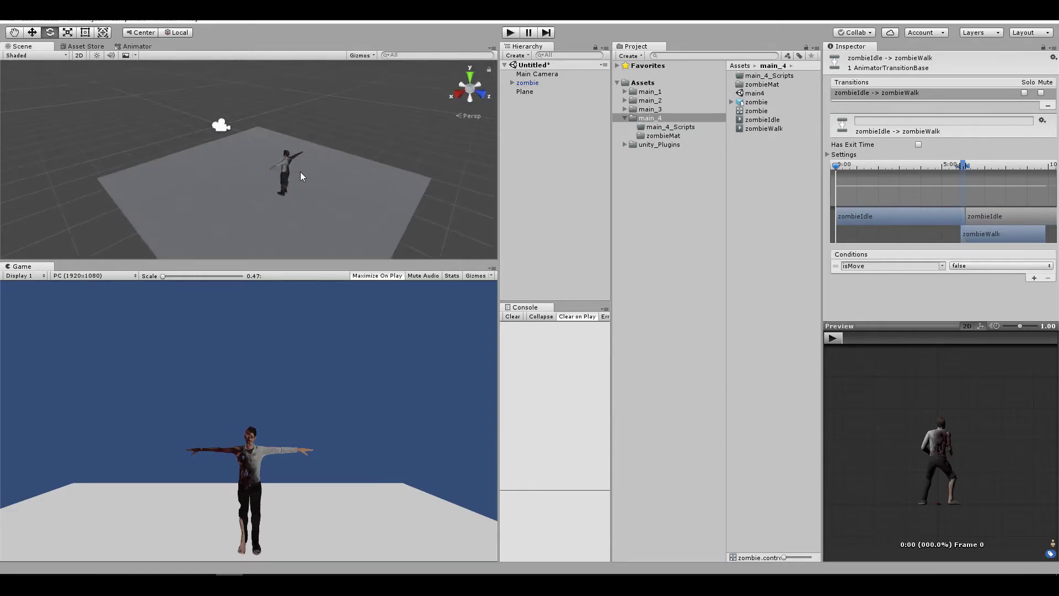
pyautogui.click(284, 173)
pyautogui.click(922, 234)
pyautogui.scroll(-3, 935, 403)
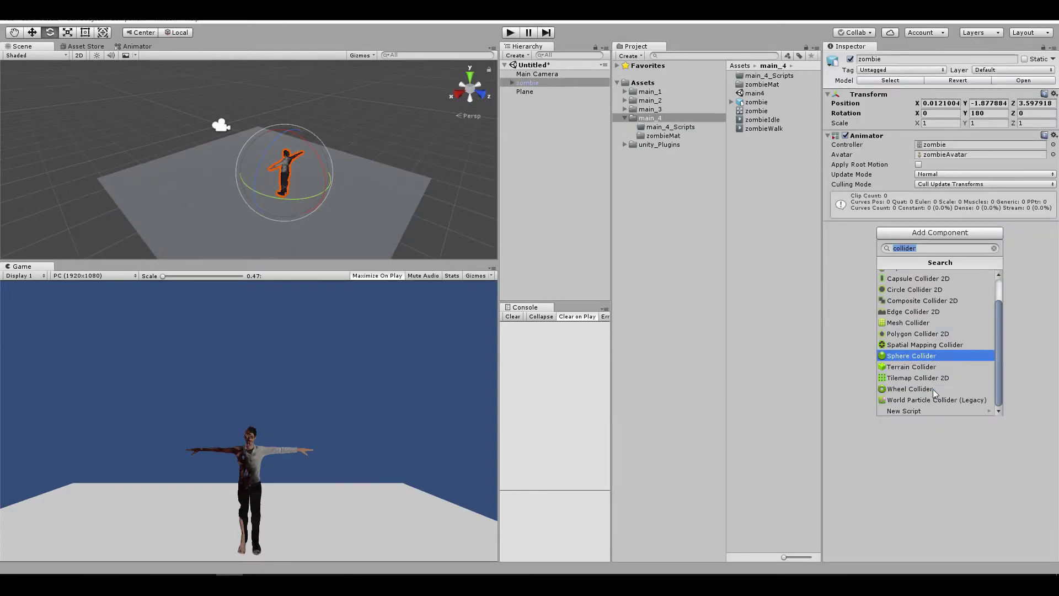
pyautogui.click(928, 413)
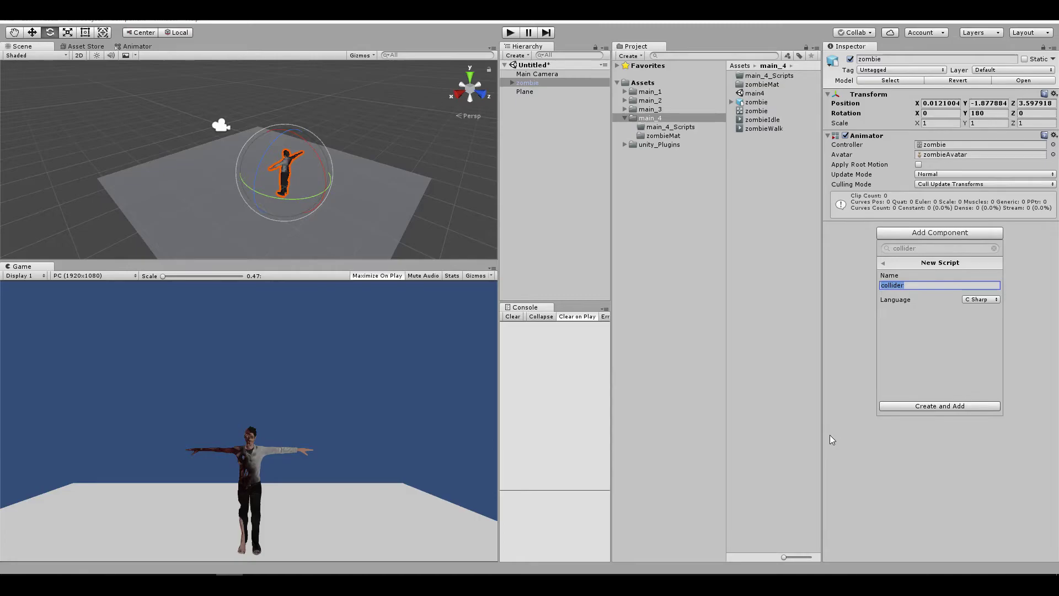
pyautogui.write('zombieControl')
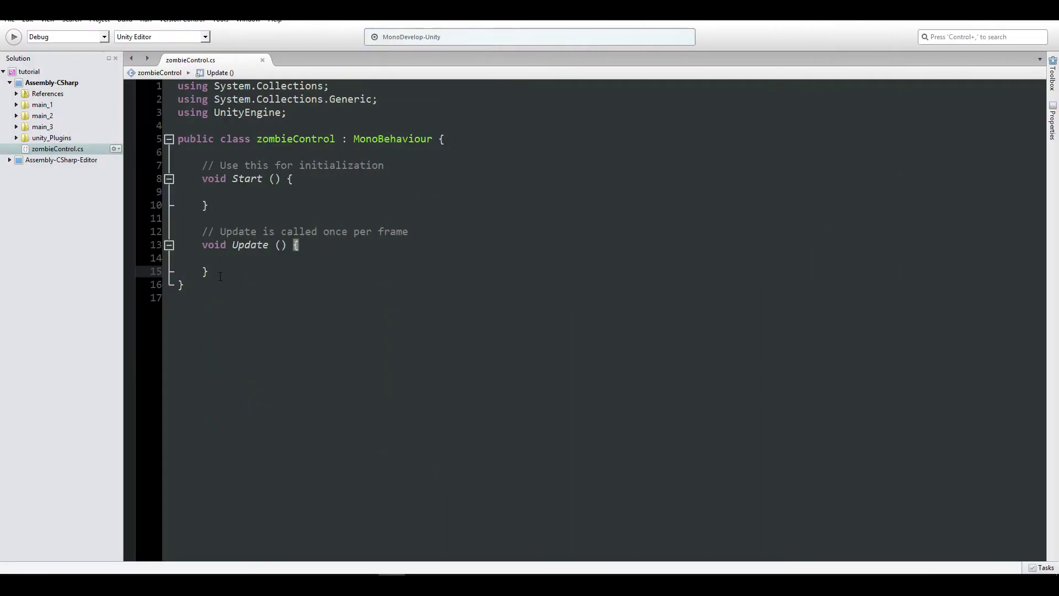
# Delete the default Start and Update methods from the zombieControl class, leaving blank lines for new code.
pyautogui.moveTo(220, 276); pyautogui.dragTo(163, 165)
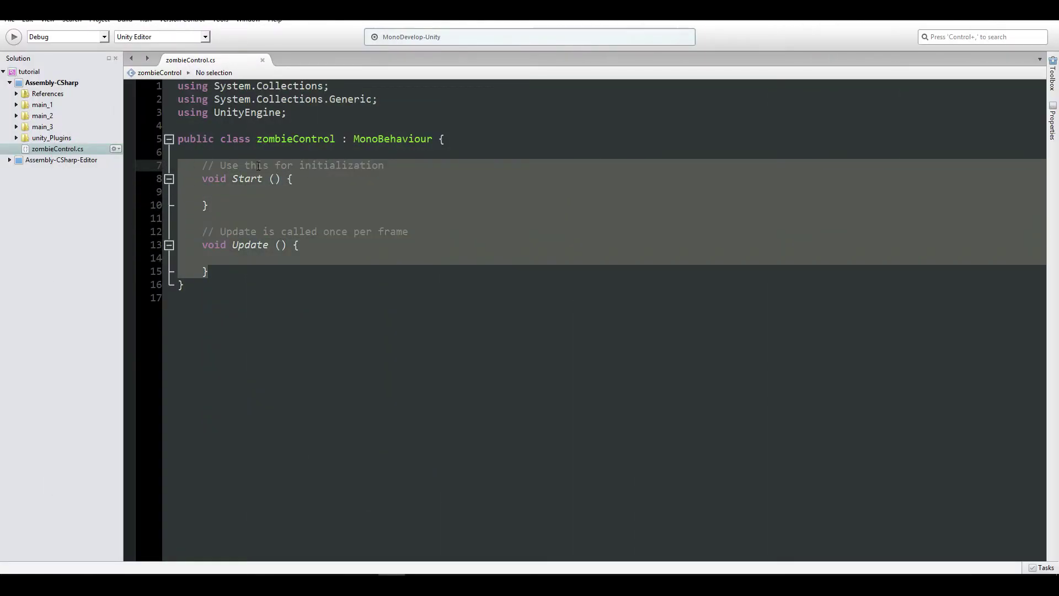
pyautogui.press('Delete')
pyautogui.press('Return')
pyautogui.press('Up')
pyautogui.press('Return')
pyautogui.press('Return')
pyautogui.press('Up')
pyautogui.press('Up')
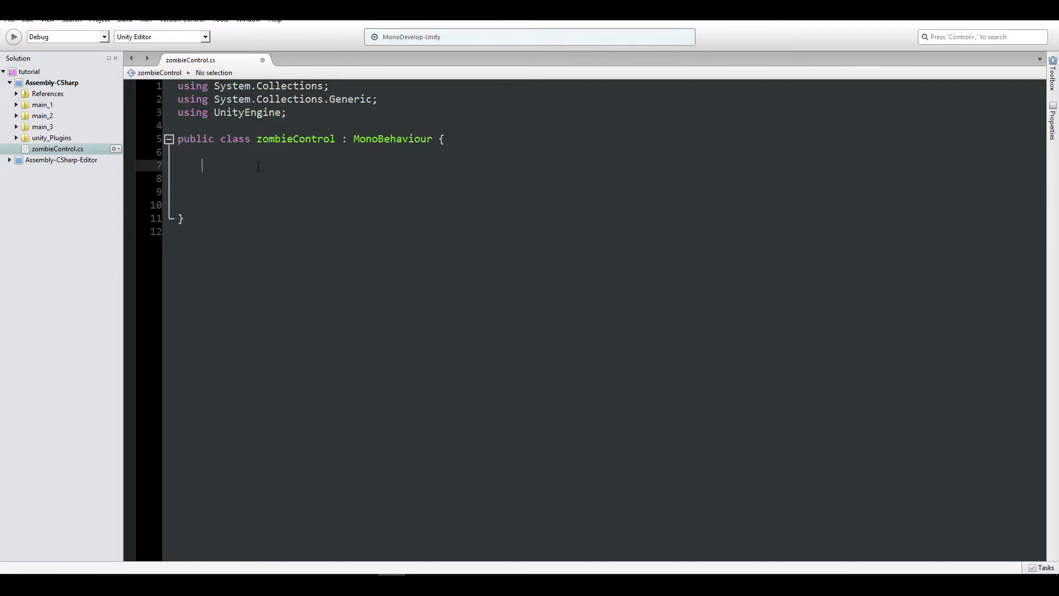
# Declare a public float moveSpeed with the value 0.5f in the zombieControl class.
pyautogui.write('pu')
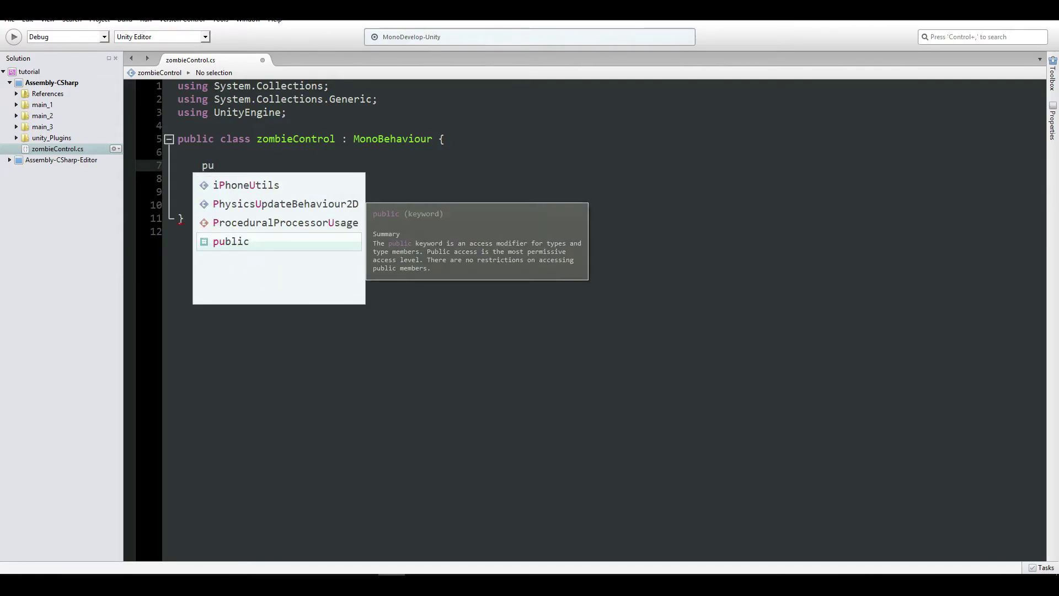
pyautogui.write('blic f')
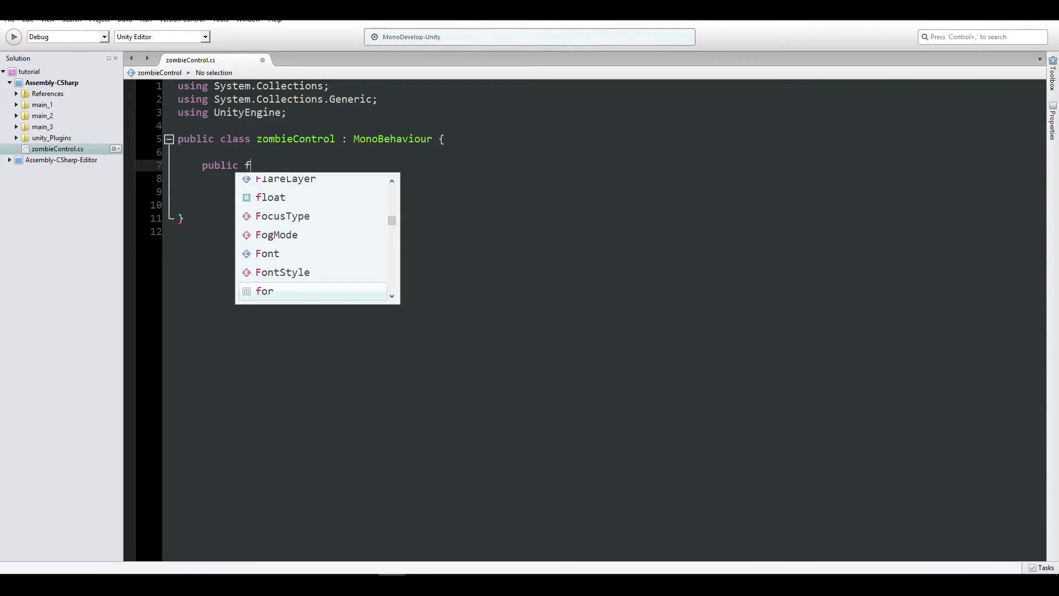
pyautogui.write('loat moveSpeed =')
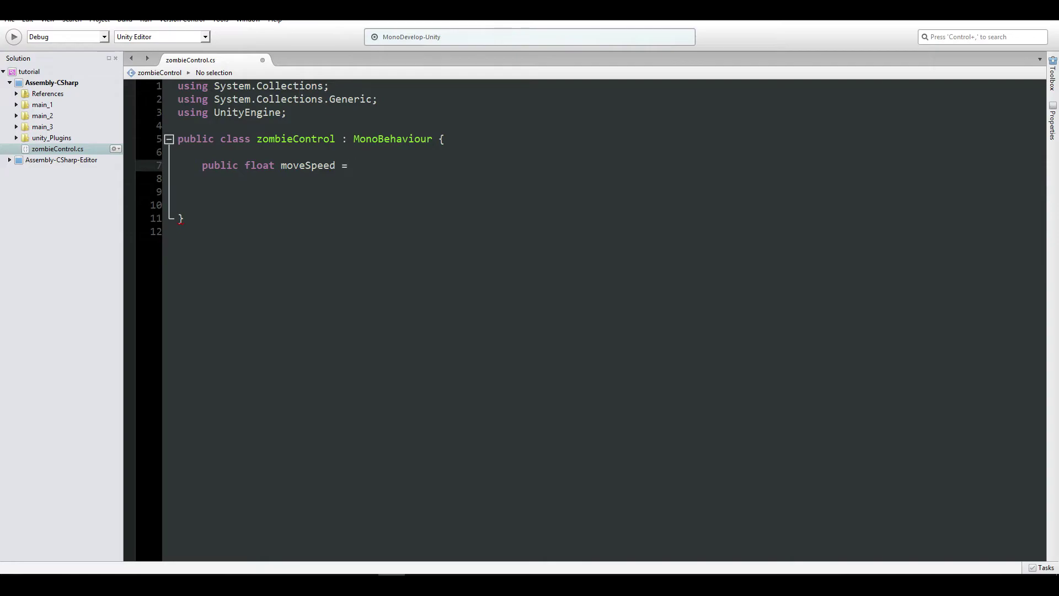
pyautogui.write('0.')
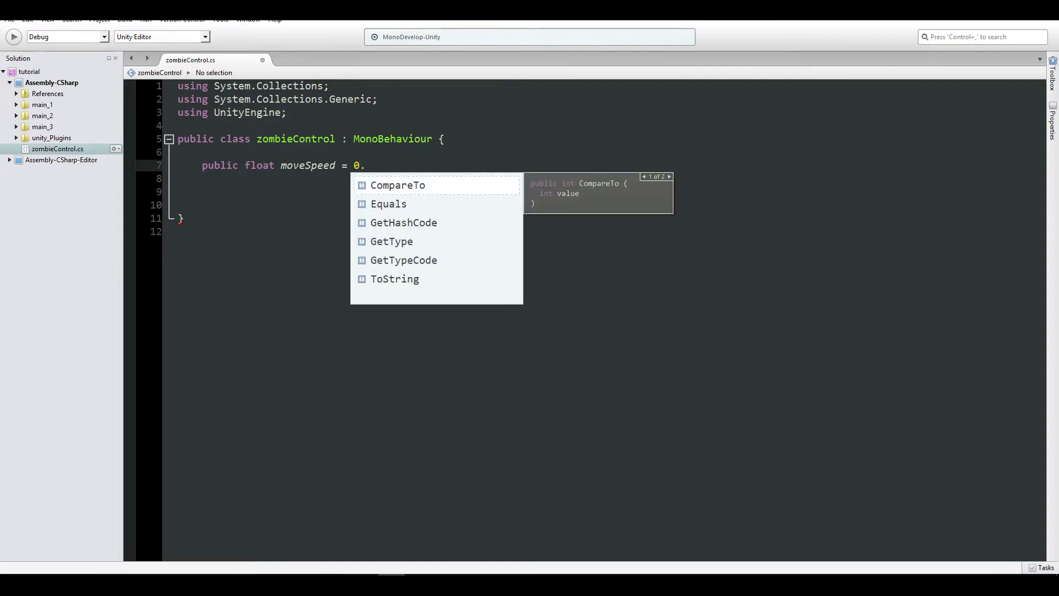
pyautogui.write('5f;')
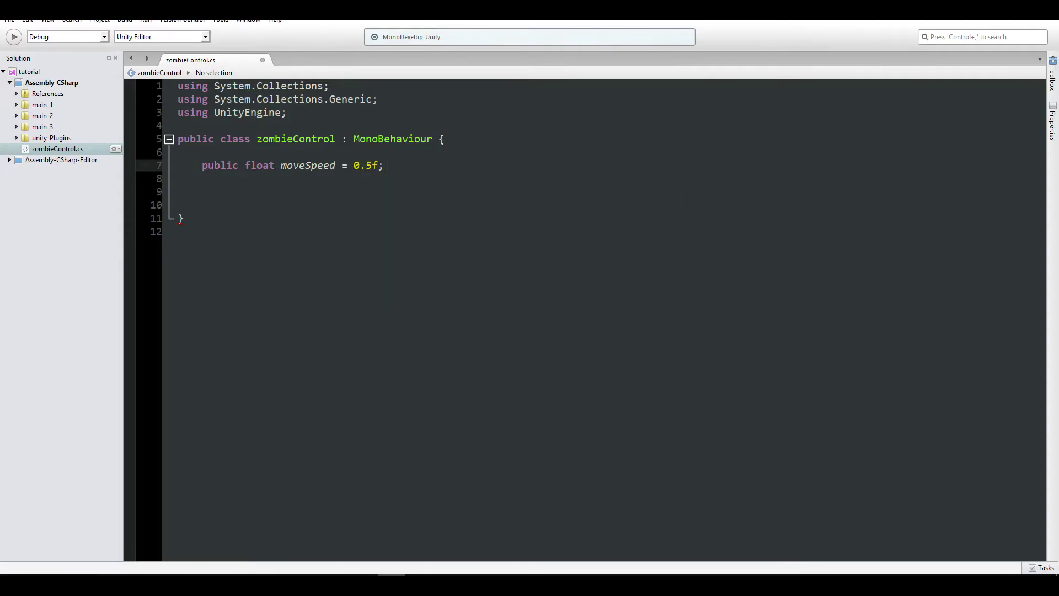
# Write an empty void Update() method with its braces below the moveSpeed declaration.
pyautogui.press('Return')
pyautogui.press('Return')
pyautogui.press('Return')
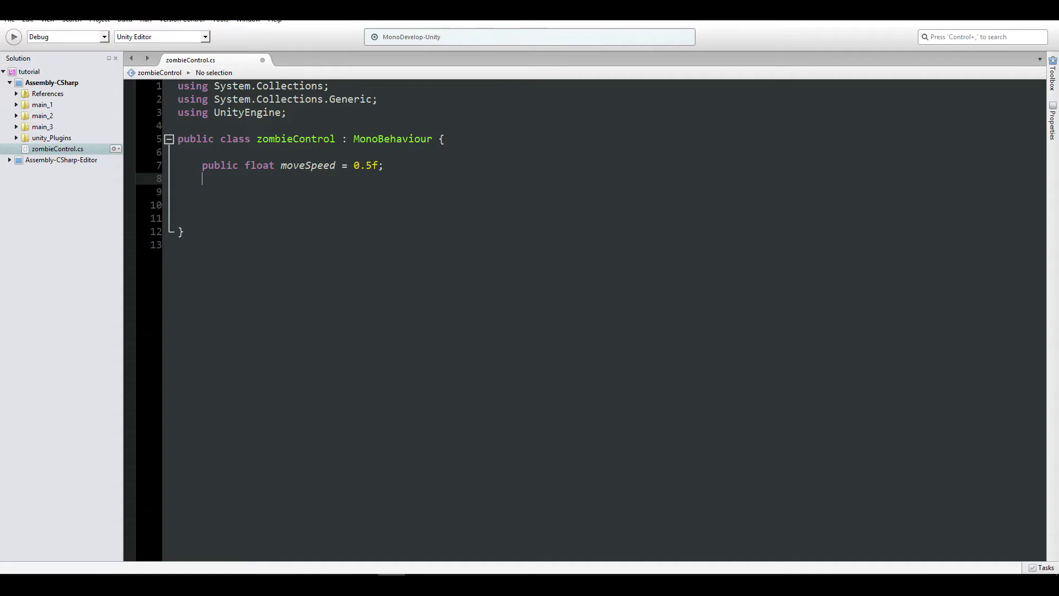
pyautogui.write('void Update')
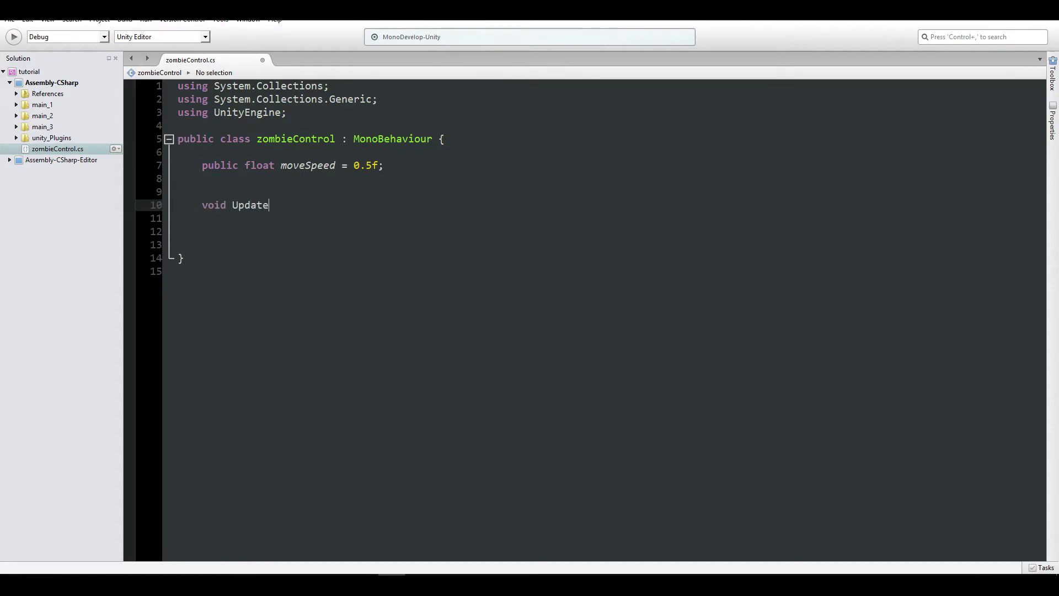
pyautogui.write('()')
pyautogui.press('Down')
pyautogui.press('Down')
pyautogui.write('}')
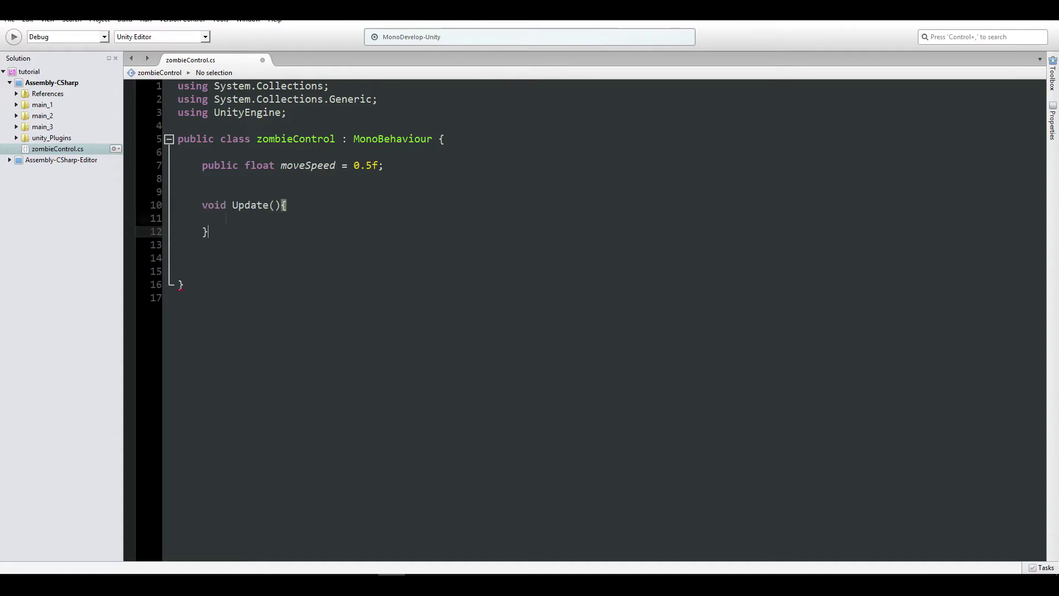
pyautogui.press('Up')
pyautogui.press('Up')
pyautogui.press('End')
pyautogui.write('{')
pyautogui.press('Return')
pyautogui.press('Return')
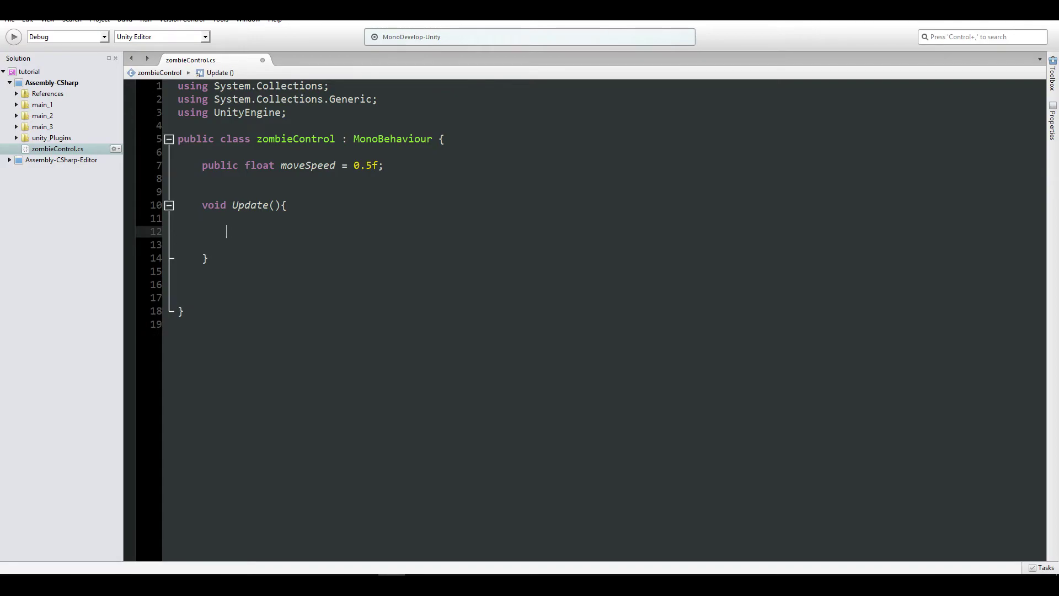
# In Update, declare a float move equal to Input.GetAxis ("Vertical") multiplied by moveSpeed.
pyautogui.write('float move = Input.gete')
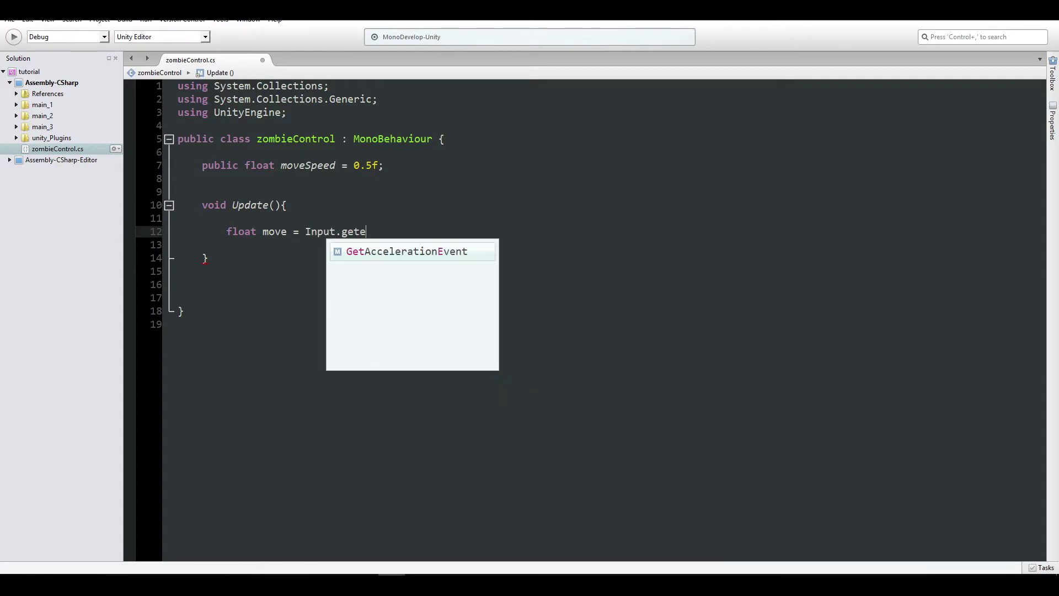
pyautogui.press('BackSpace')
pyautogui.press('BackSpace')
pyautogui.press('BackSpace')
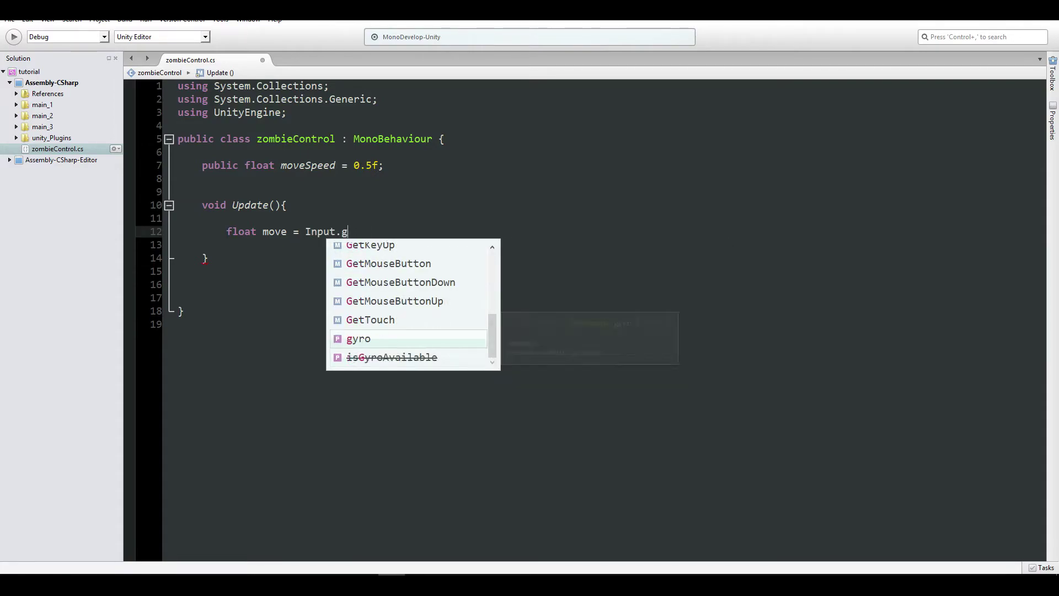
pyautogui.write('eta')
pyautogui.press('Return')
pyautogui.write('(@@)')
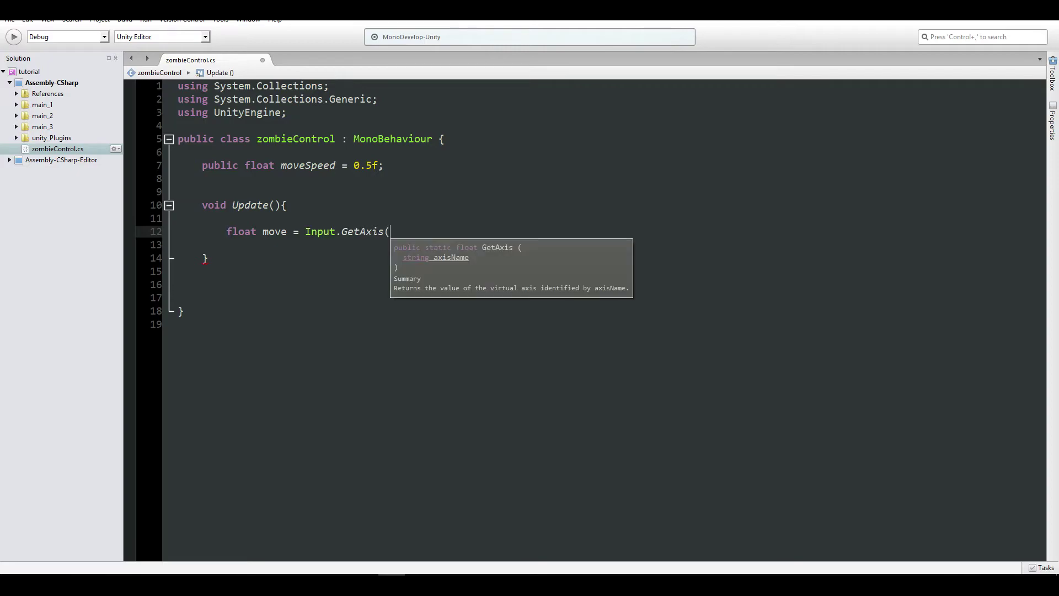
pyautogui.press('BackSpace')
pyautogui.press('BackSpace')
pyautogui.write('""Vertical')
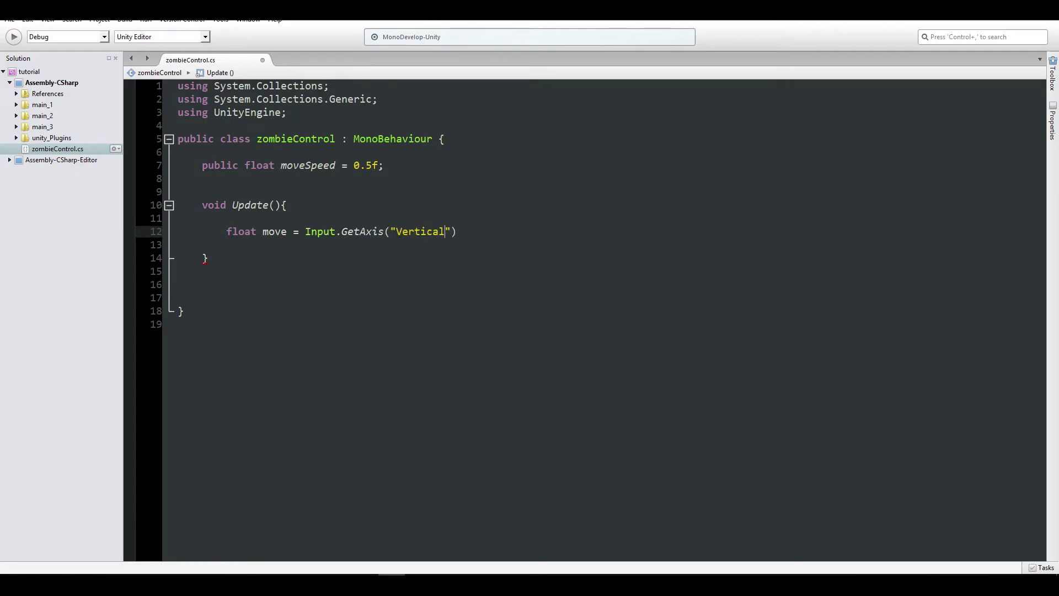
pyautogui.write(') * moveSpeed;')
pyautogui.press('Return')
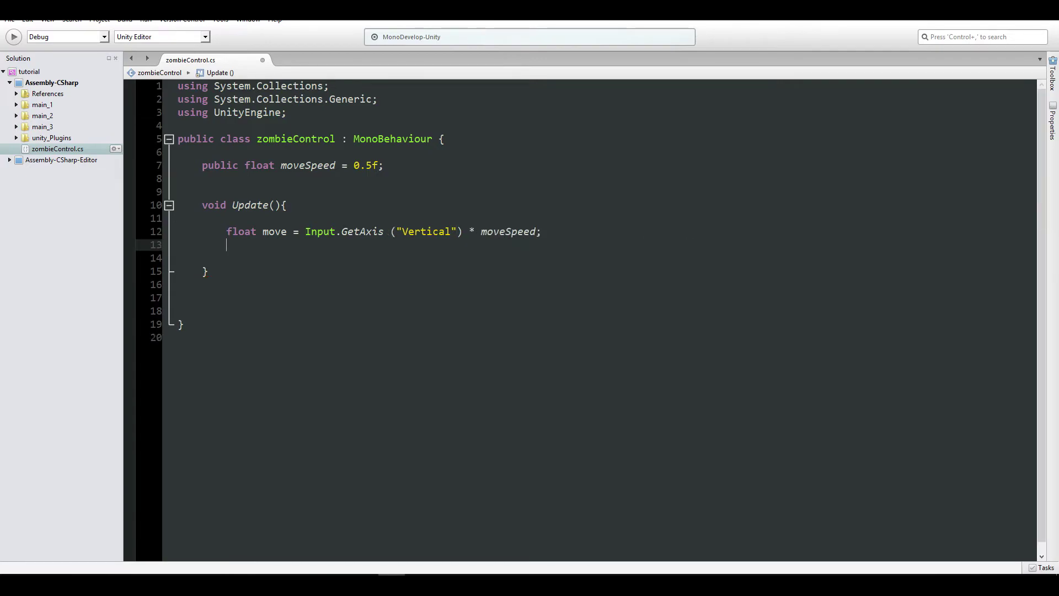
# Add the statement move *= Time.deltaTime; below the move declaration, with a blank line between them.
pyautogui.press('Return')
pyautogui.write('move')
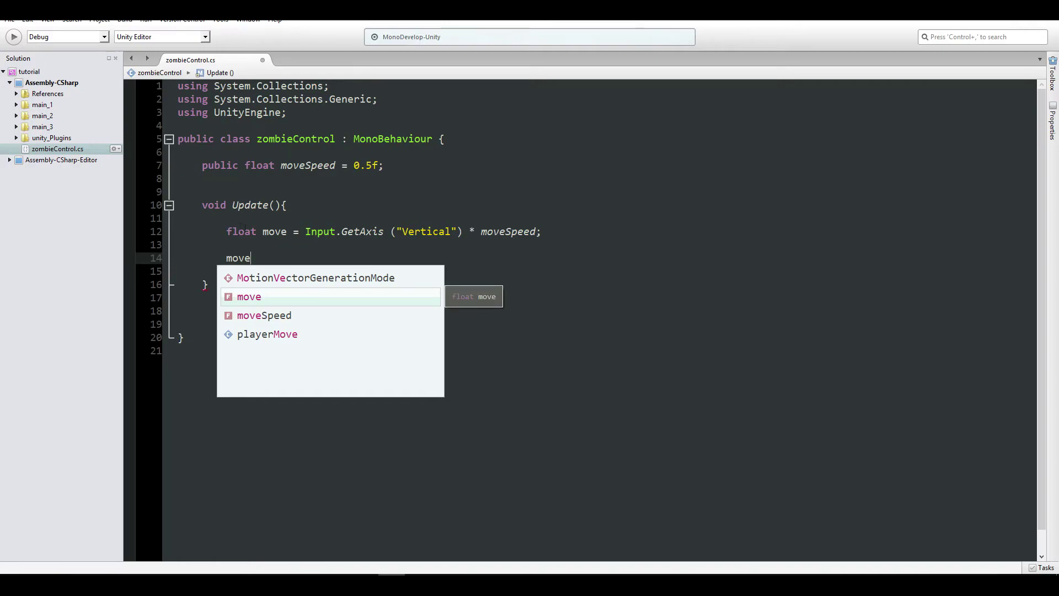
pyautogui.write(' *= t')
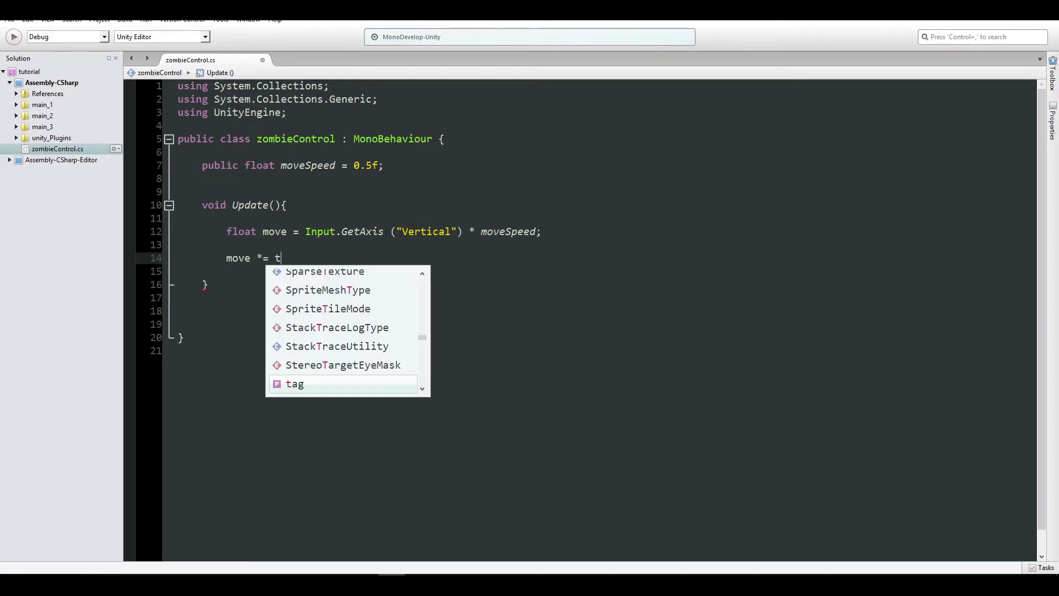
pyautogui.write('ime.deltaTimel')
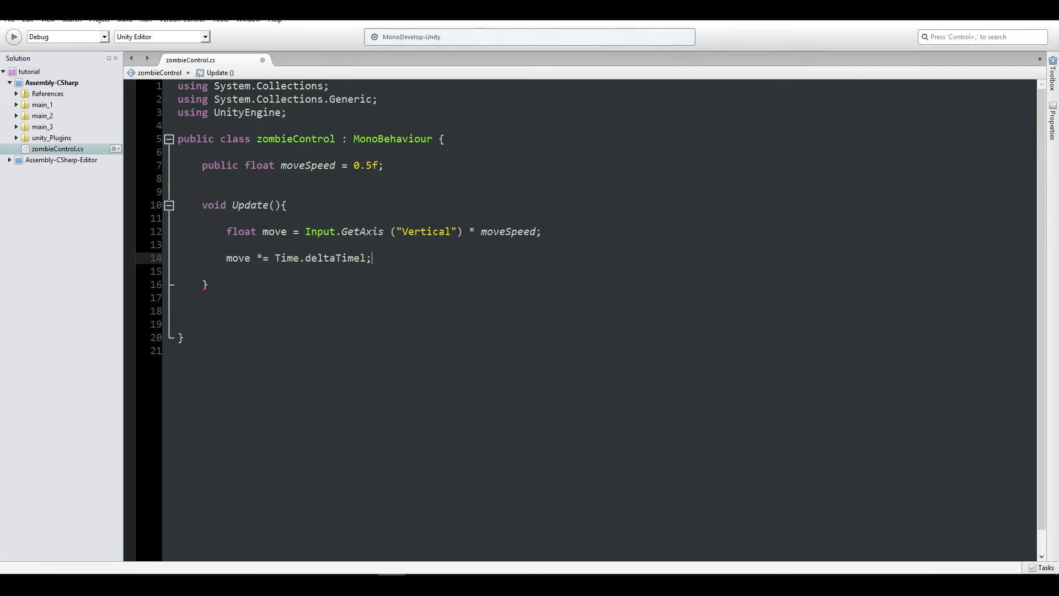
pyautogui.write(';')
pyautogui.press('Return')
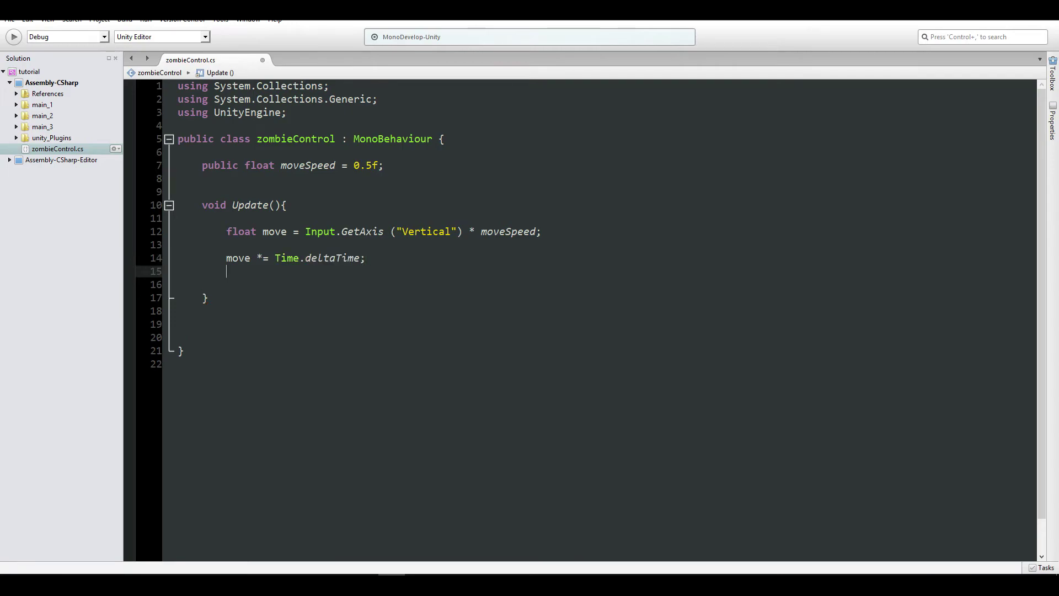
# Add transform.Translate (0, 0, move); below the deltaTime line to move the zombie along its Z axis.
pyautogui.write('transform.transal')
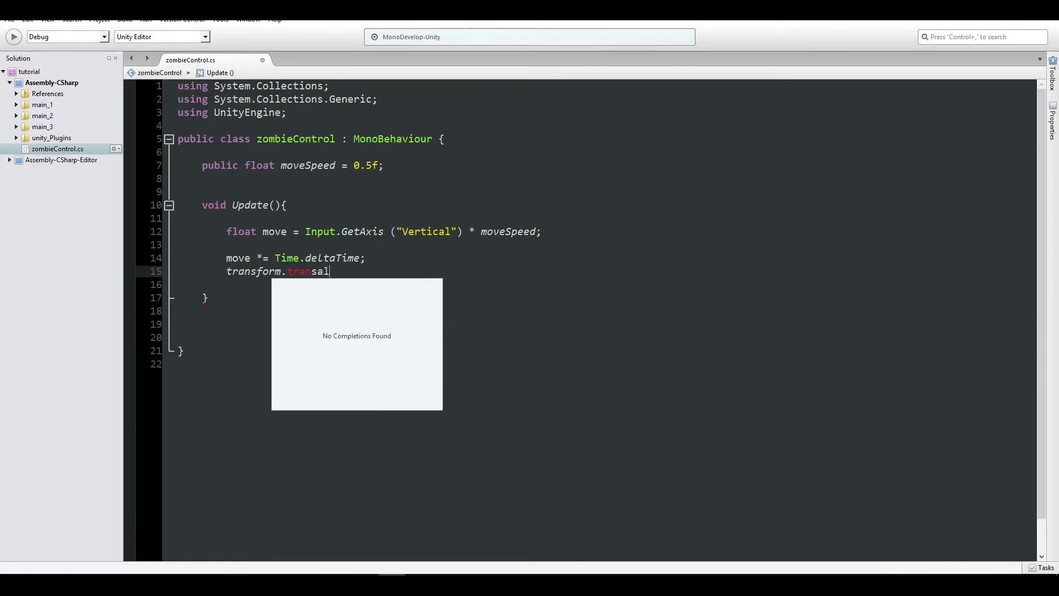
pyautogui.press('BackSpace')
pyautogui.press('BackSpace')
pyautogui.press('BackSpace')
pyautogui.press('BackSpace')
pyautogui.press('BackSpace')
pyautogui.write('an')
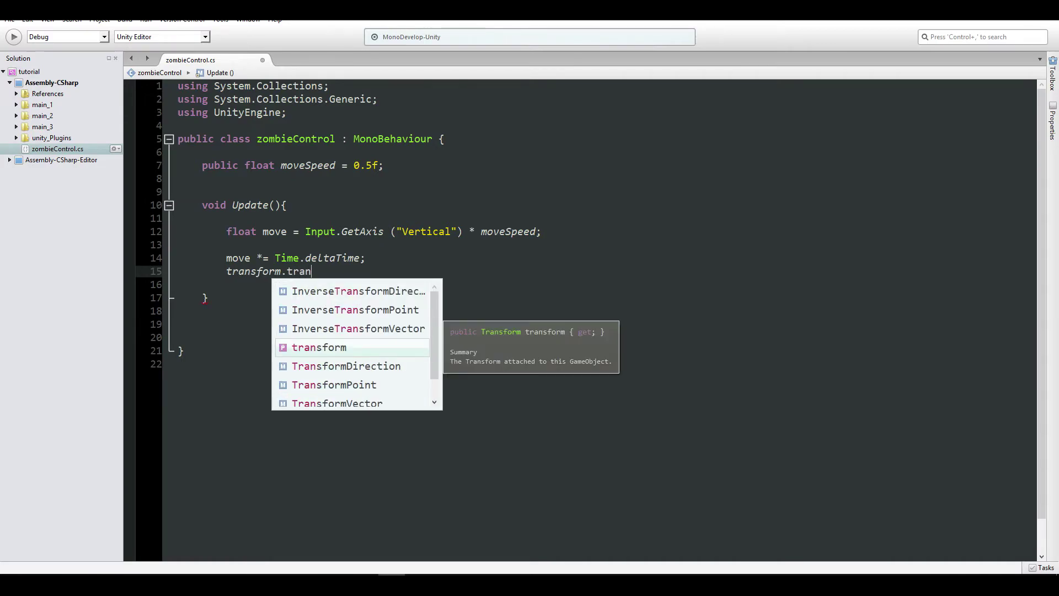
pyautogui.write('sl')
pyautogui.press('Return')
pyautogui.write('()')
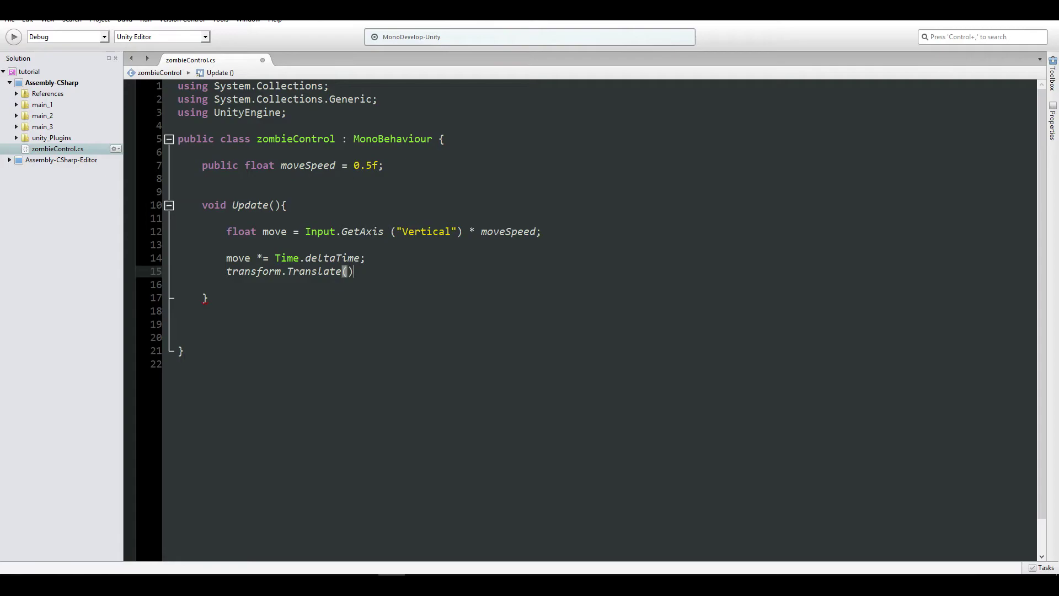
pyautogui.write('0,0')
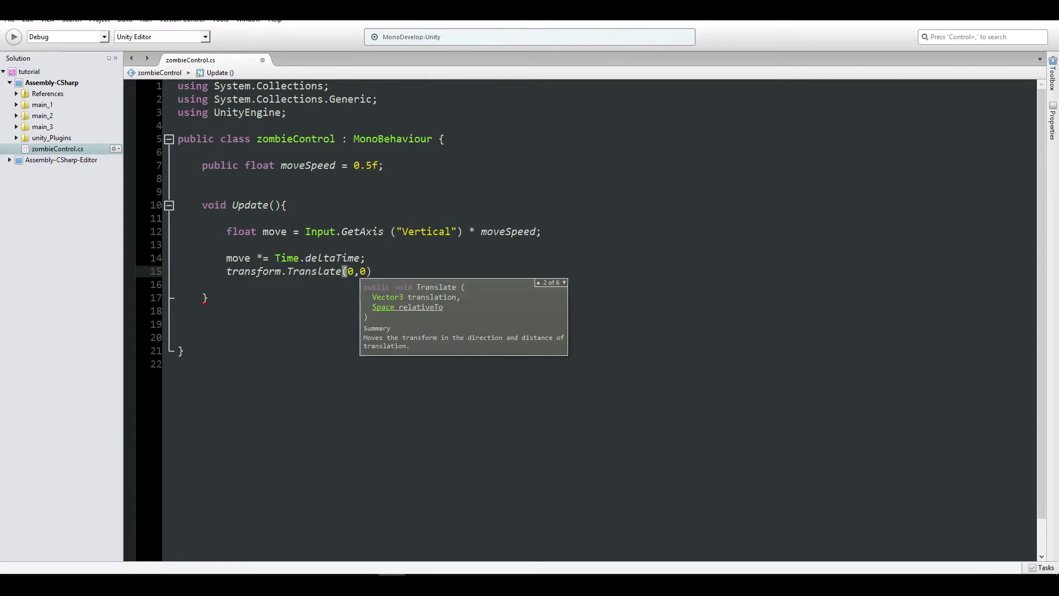
pyautogui.write(',move')
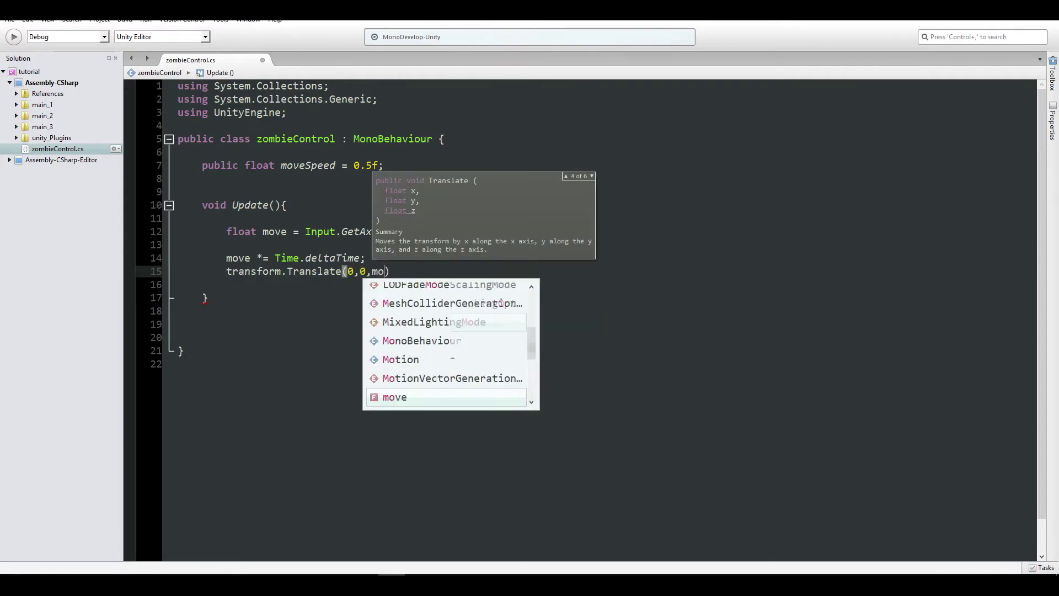
pyautogui.press('Return')
pyautogui.write(';')
pyautogui.press('Return')
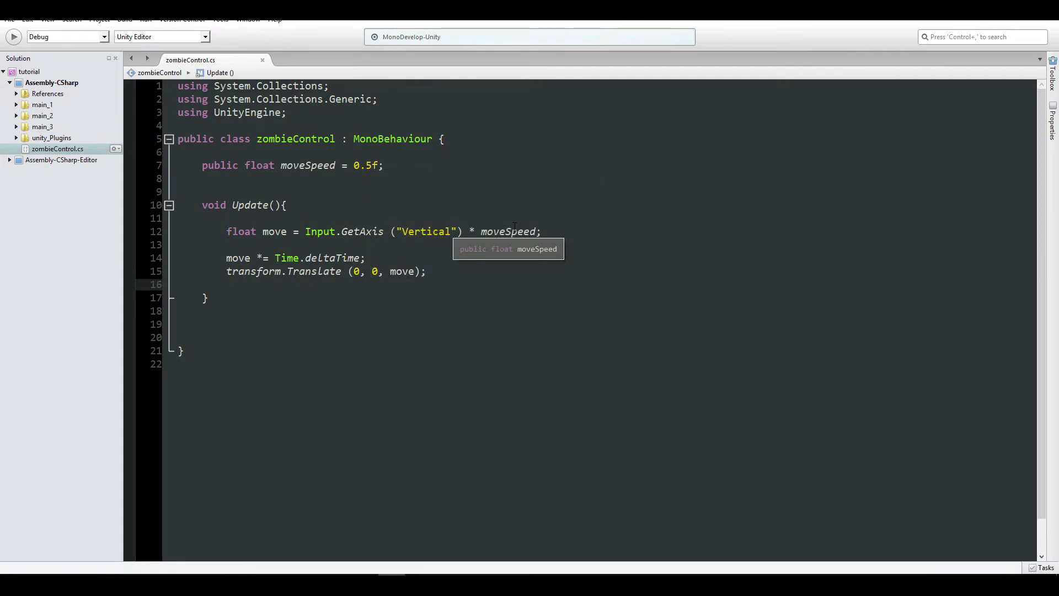
# Write an empty if (move != 0) block with its braces below the Translate line.
pyautogui.press('Return')
pyautogui.press('Return')
pyautogui.write('if()')
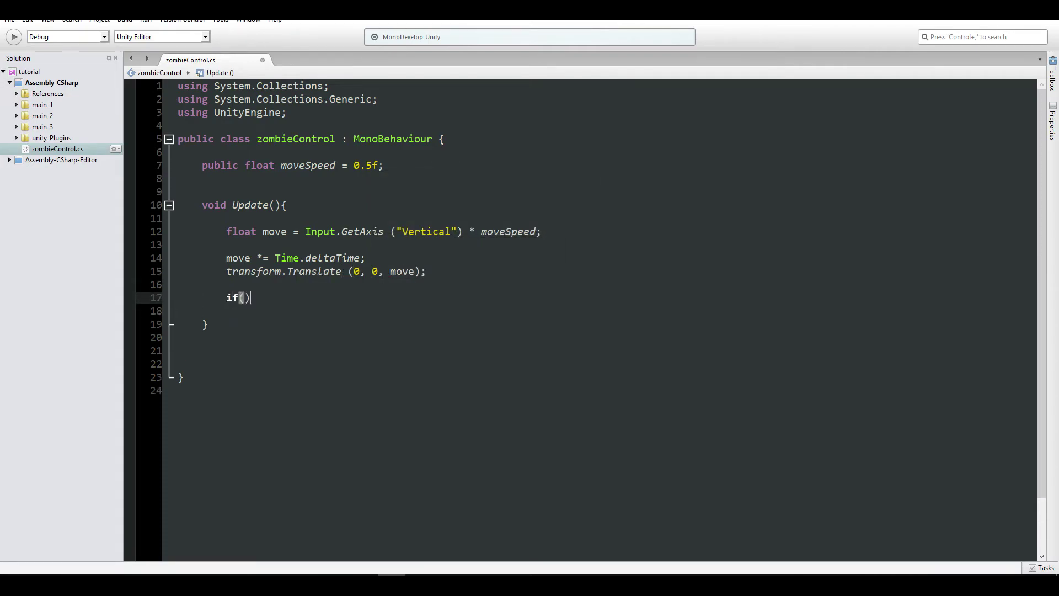
pyautogui.write('move != 0')
pyautogui.press('Return')
pyautogui.write('{')
pyautogui.press('Return')
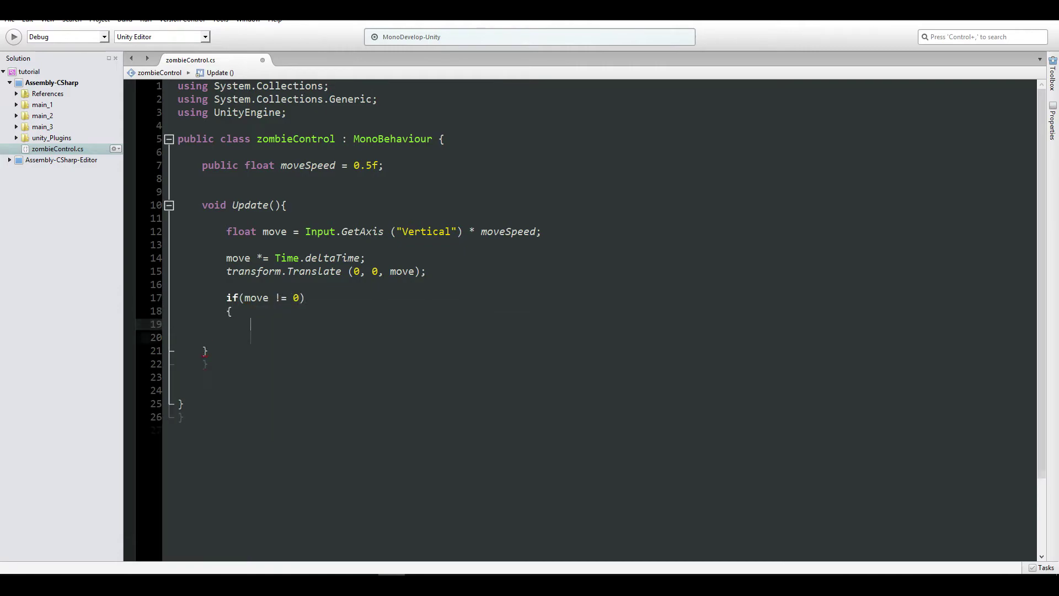
pyautogui.write('}')
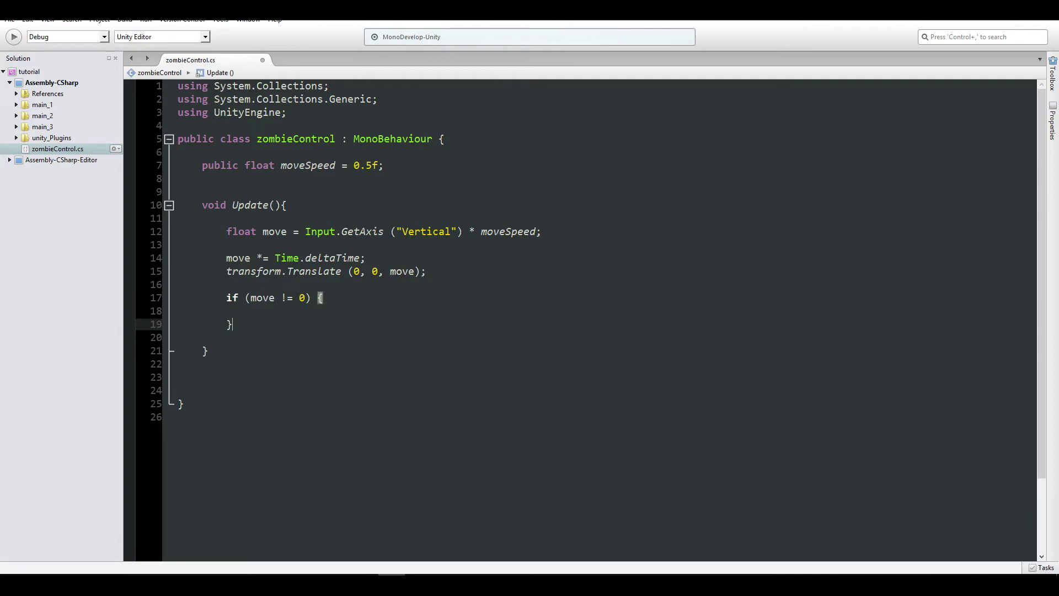
# Declare a public Animator anim above the moveSpeed field in the zombieControl class.
pyautogui.click(384, 183)
pyautogui.click(407, 163)
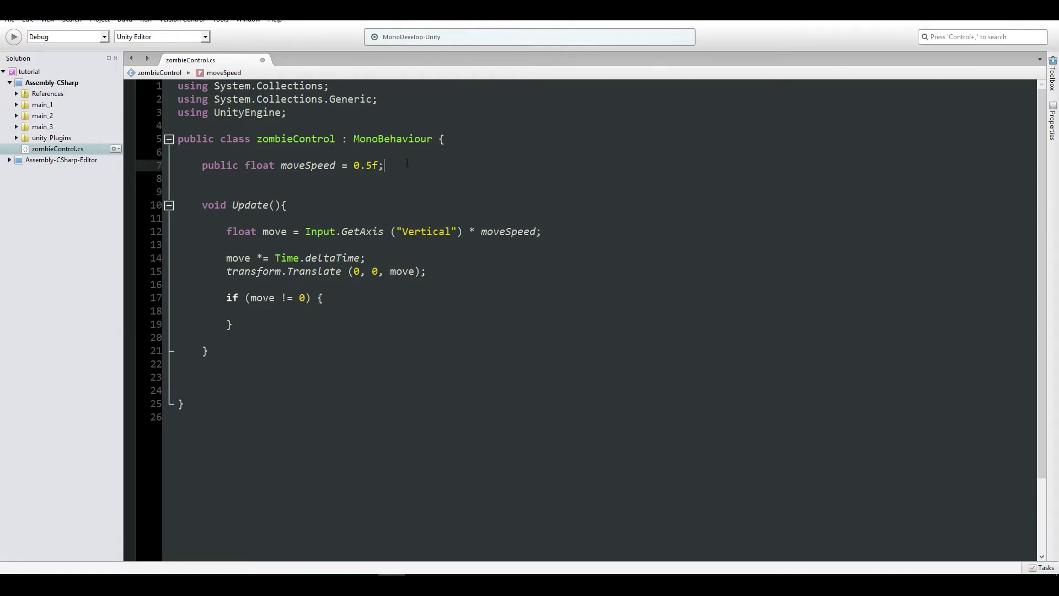
pyautogui.press('Home')
pyautogui.press('Return')
pyautogui.press('Return')
pyautogui.press('Up')
pyautogui.press('Up')
pyautogui.write('p')
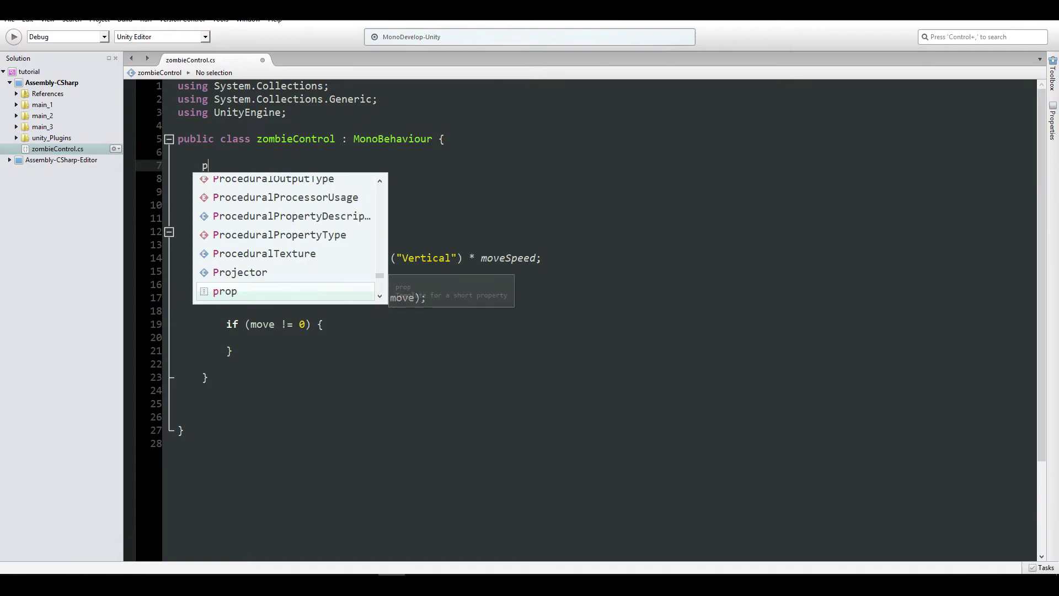
pyautogui.write('ublic Animator')
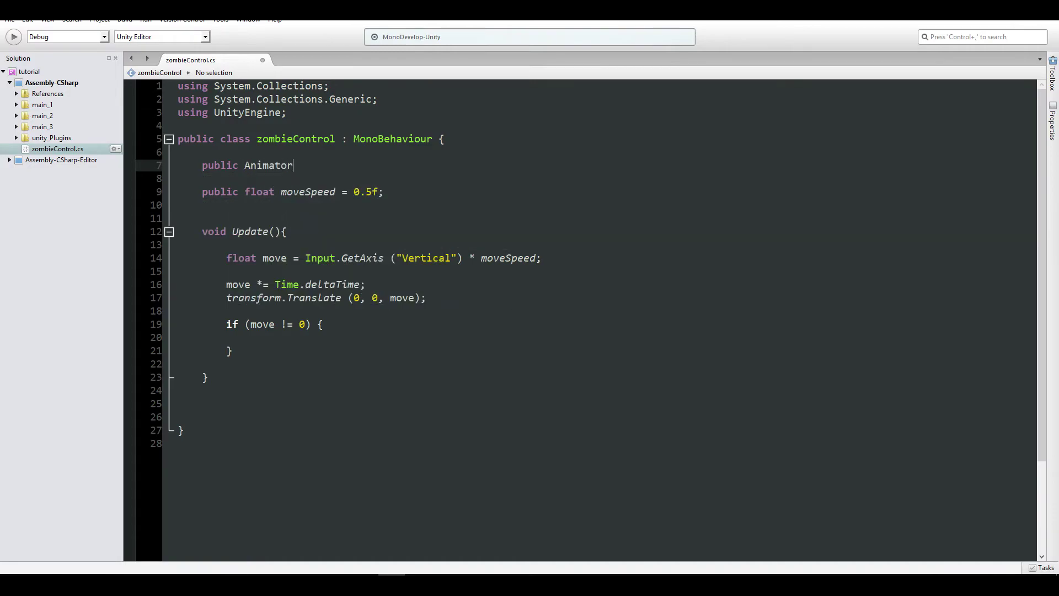
pyautogui.write(' anim;')
# Inside the if (move != 0) block, call anim.SetBool ("isMove", true).
pyautogui.scroll(-3, 347, 279)
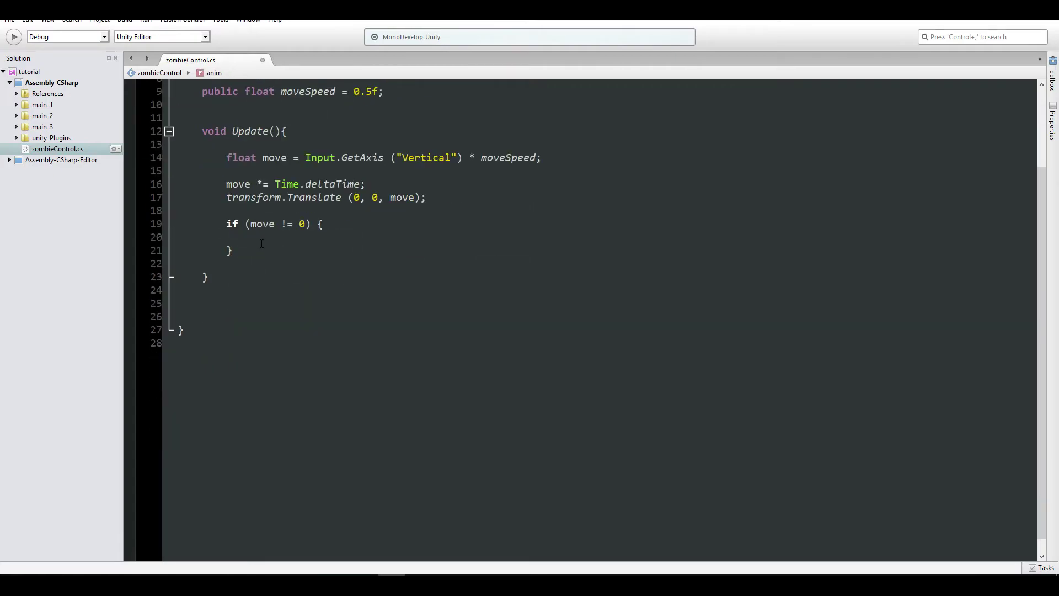
pyautogui.click(282, 235)
pyautogui.write('a')
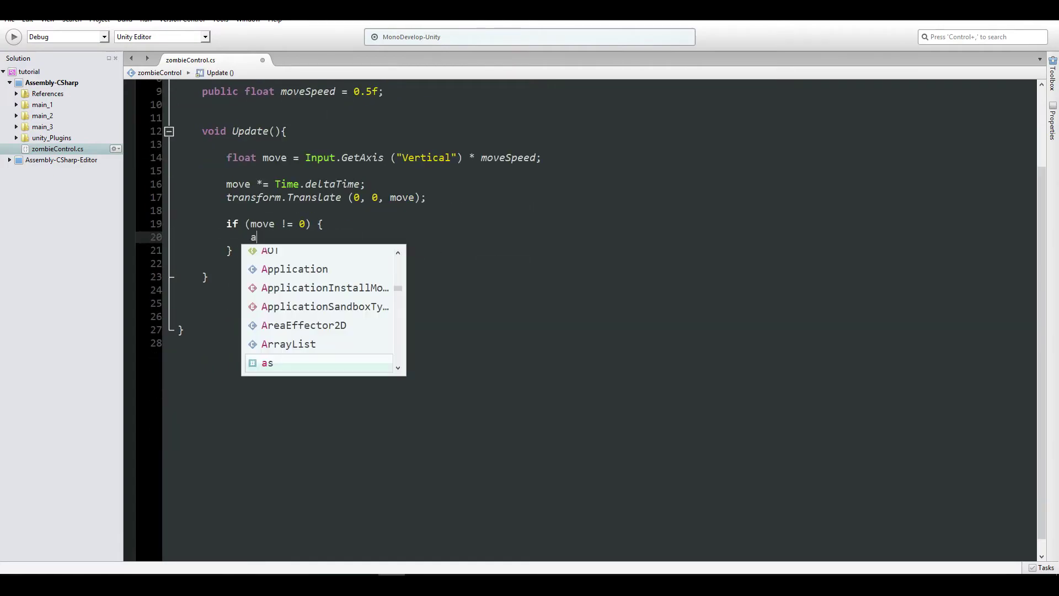
pyautogui.write('nim.SetBool(')
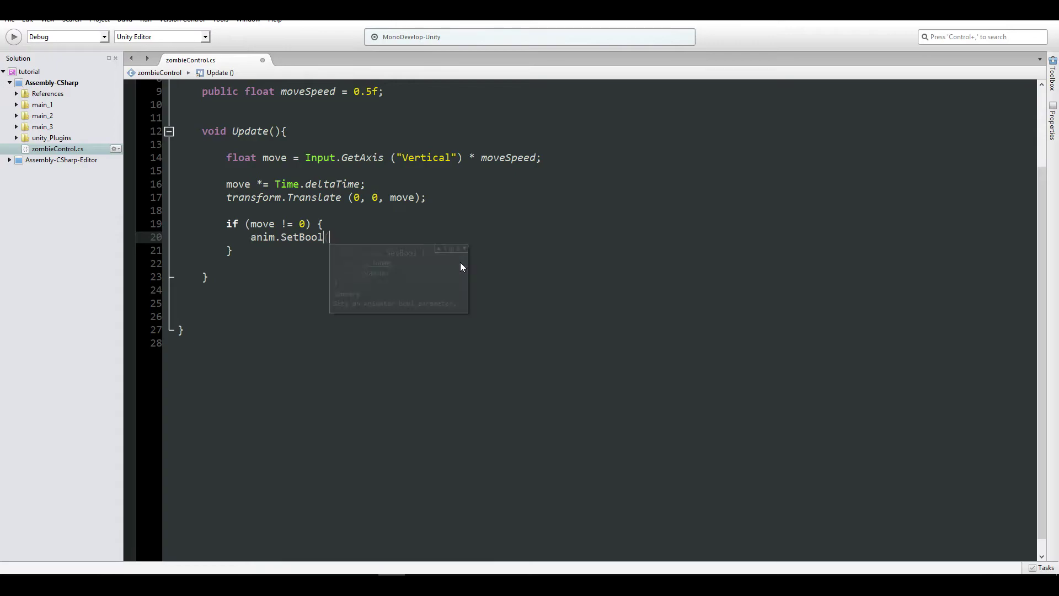
pyautogui.write('"ui");')
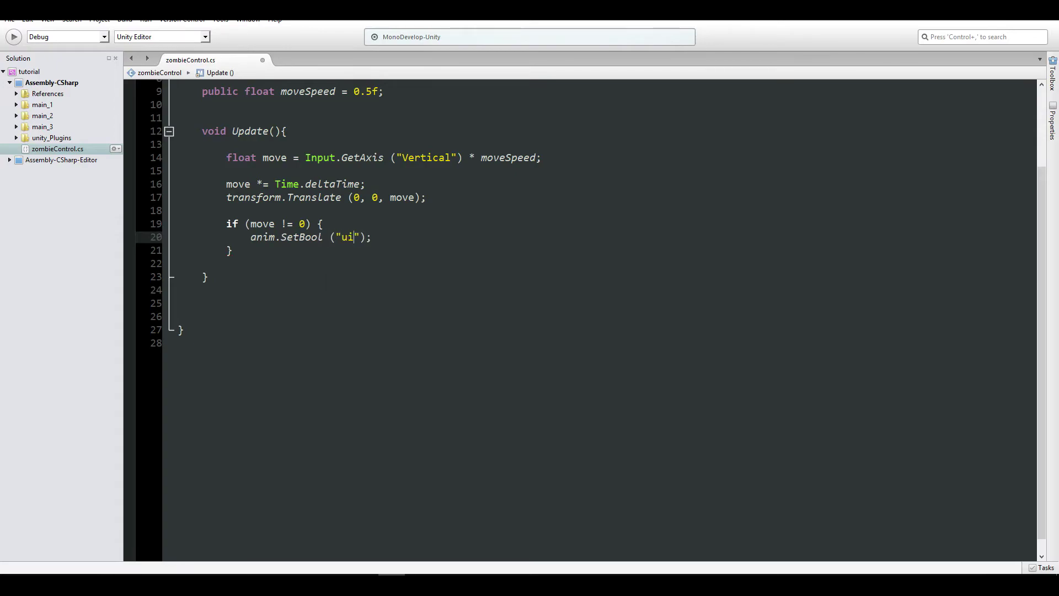
pyautogui.press('BackSpace')
pyautogui.press('BackSpace')
pyautogui.write('isMove')
pyautogui.press('Right')
pyautogui.write(',true')
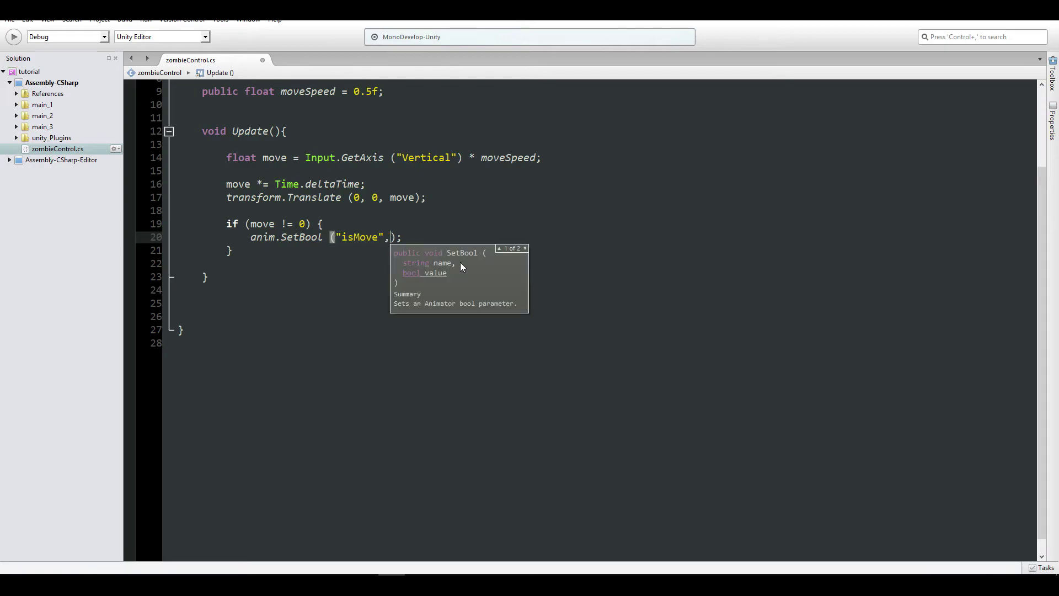
# Add an else branch to the if block that calls anim.SetBool ("isMove", false);.
pyautogui.press('Down')
pyautogui.press('End')
pyautogui.press('Return')
pyautogui.write('else{')
pyautogui.press('Return')
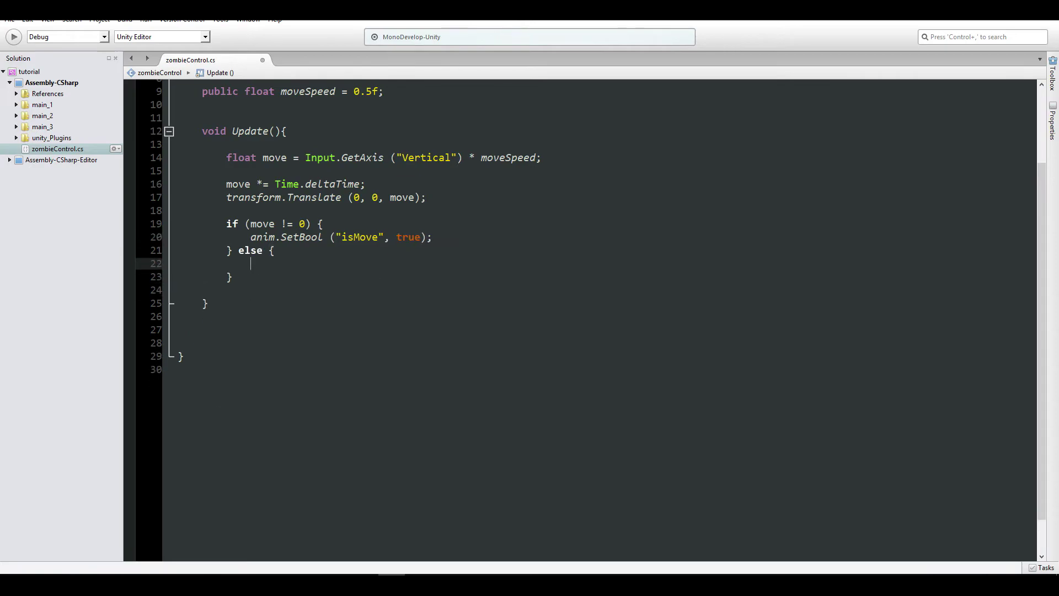
pyautogui.write('anim.SetBool')
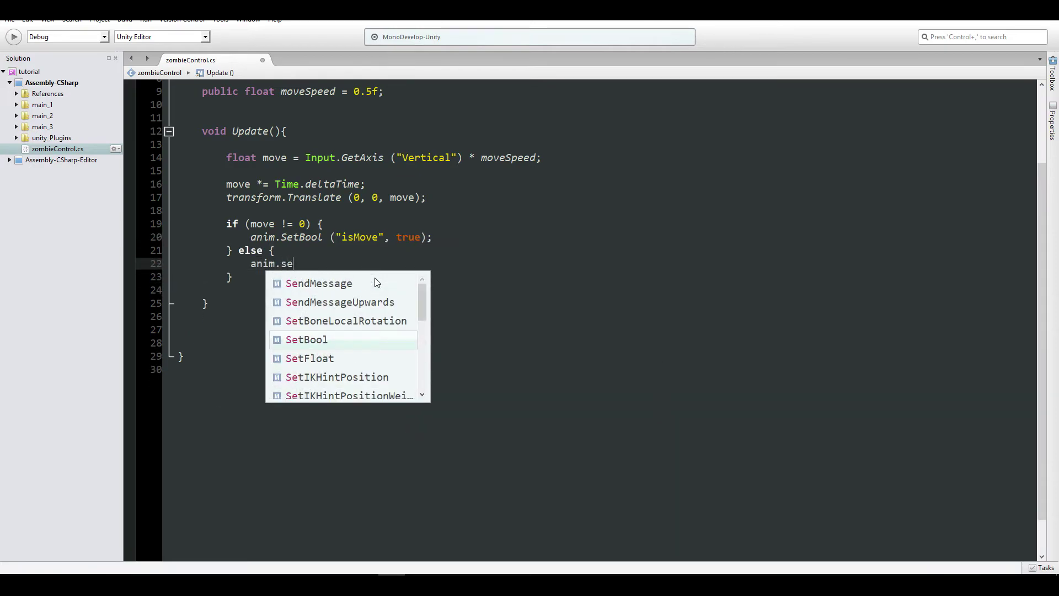
pyautogui.write(' ("");')
pyautogui.press('Left')
pyautogui.press('Left')
pyautogui.press('Left')
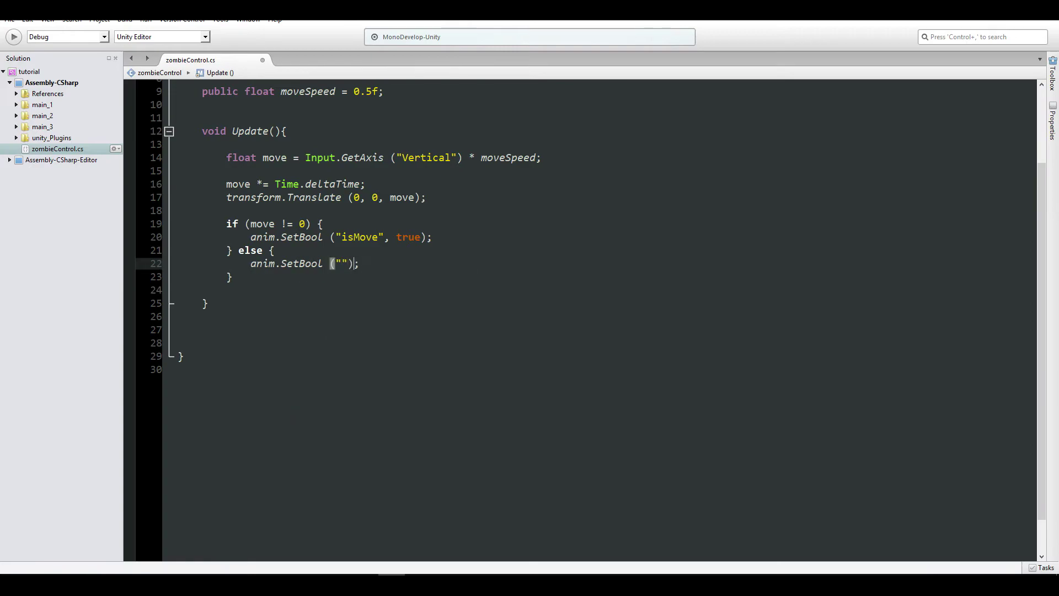
pyautogui.write('isMove", false')
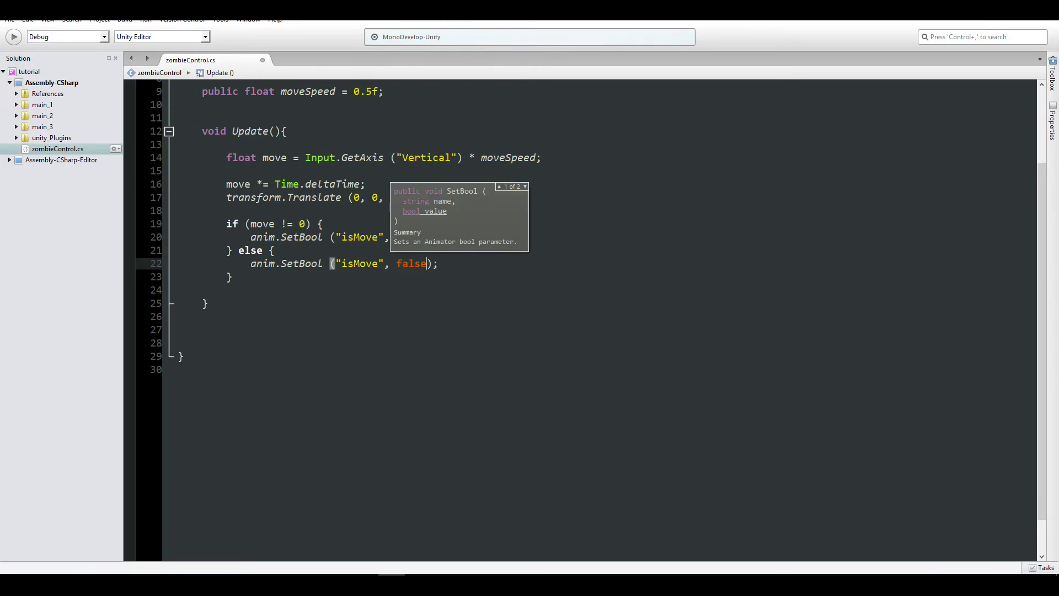
pyautogui.click(251, 236)
pyautogui.scroll(3, 324, 237)
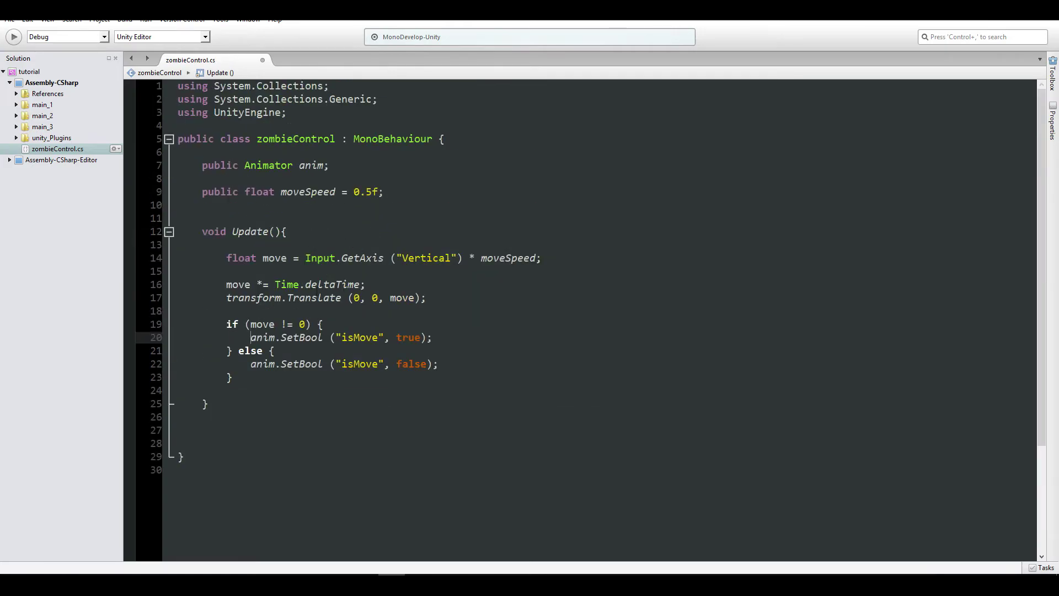
pyautogui.click(220, 324)
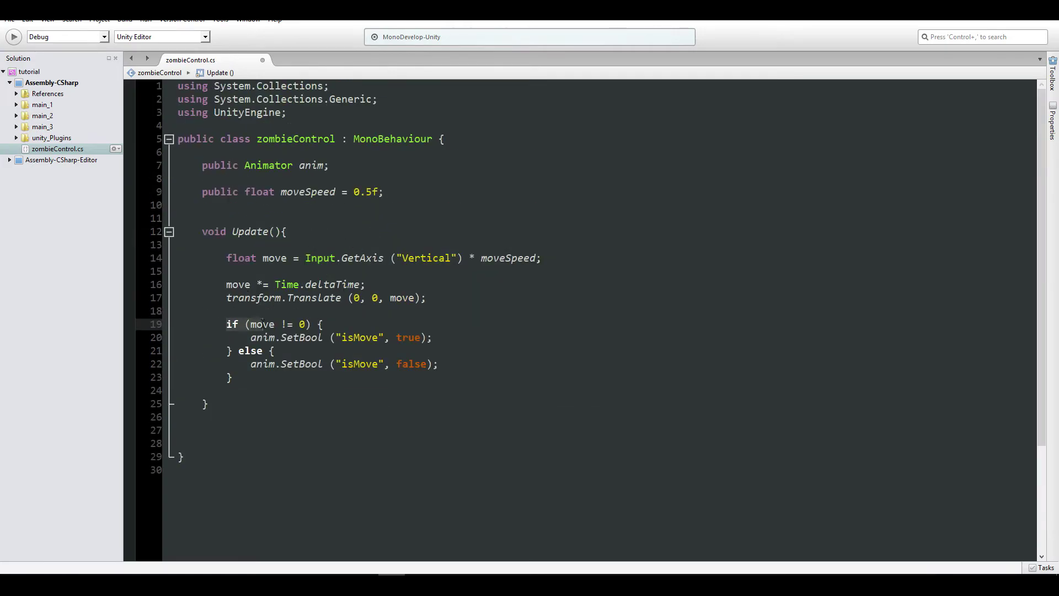
pyautogui.moveTo(220, 323); pyautogui.dragTo(232, 361)
pyautogui.click(254, 380)
# Switch to Unity and assign the zombie from the scene to the Anim field of its Zombie Control script.
pyautogui.hotkey('alt', 'Tab')
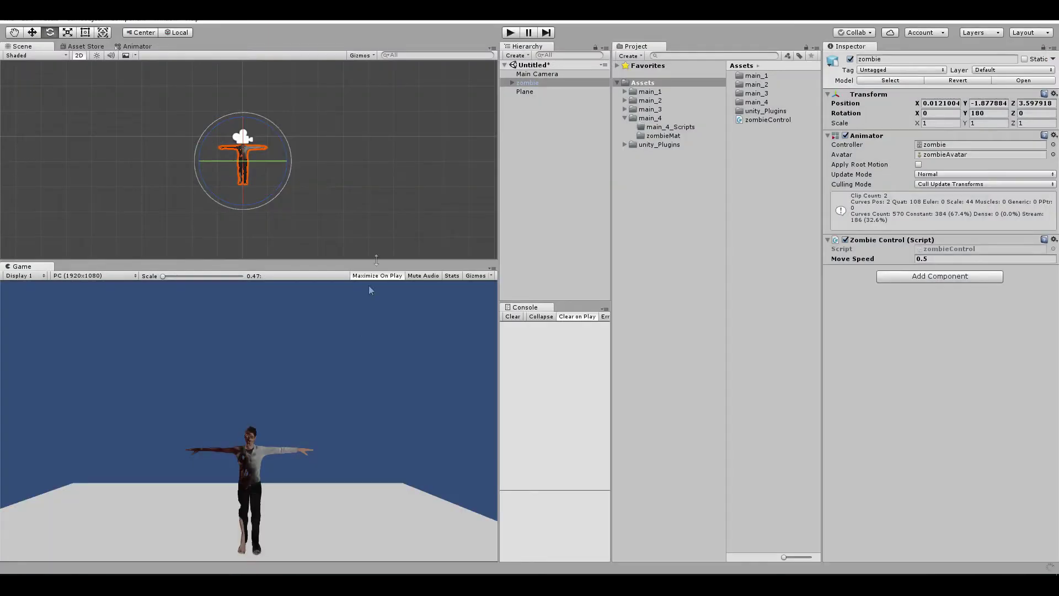
pyautogui.moveTo(527, 82); pyautogui.dragTo(940, 265)
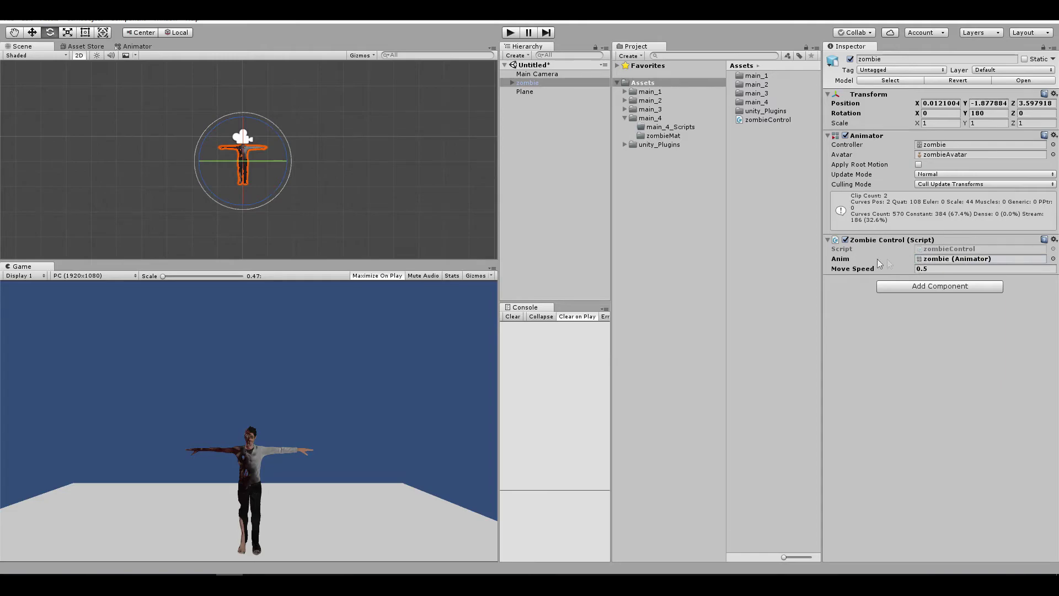
# Revise the isMove conditions on the Animator transitions between zombieWalk and zombieIdle, setting the zombieIdle to zombieWalk condition to true.
pyautogui.click(137, 46)
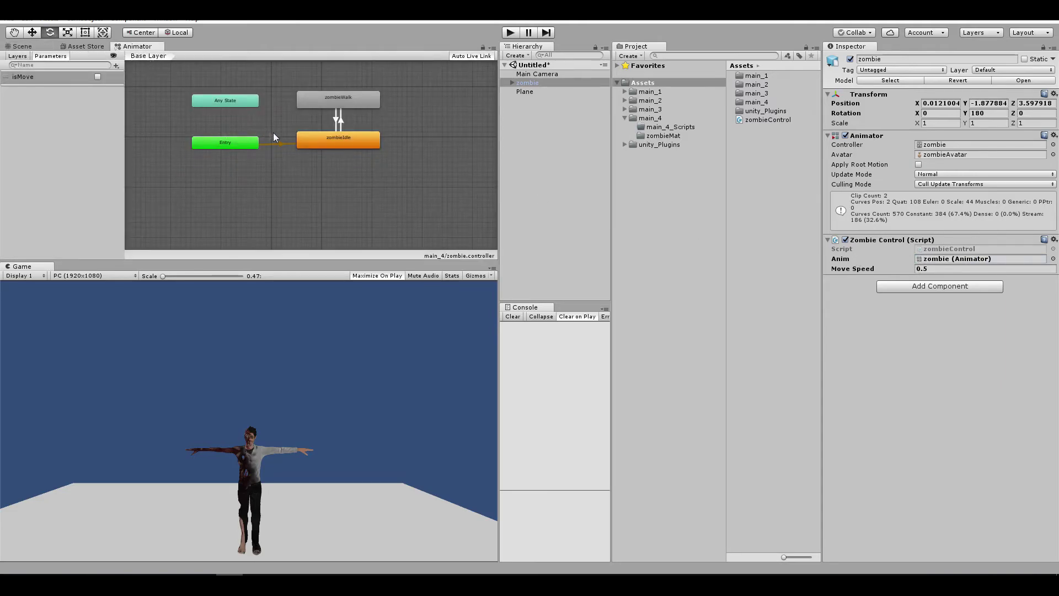
pyautogui.scroll(3, 312, 182)
pyautogui.click(314, 173)
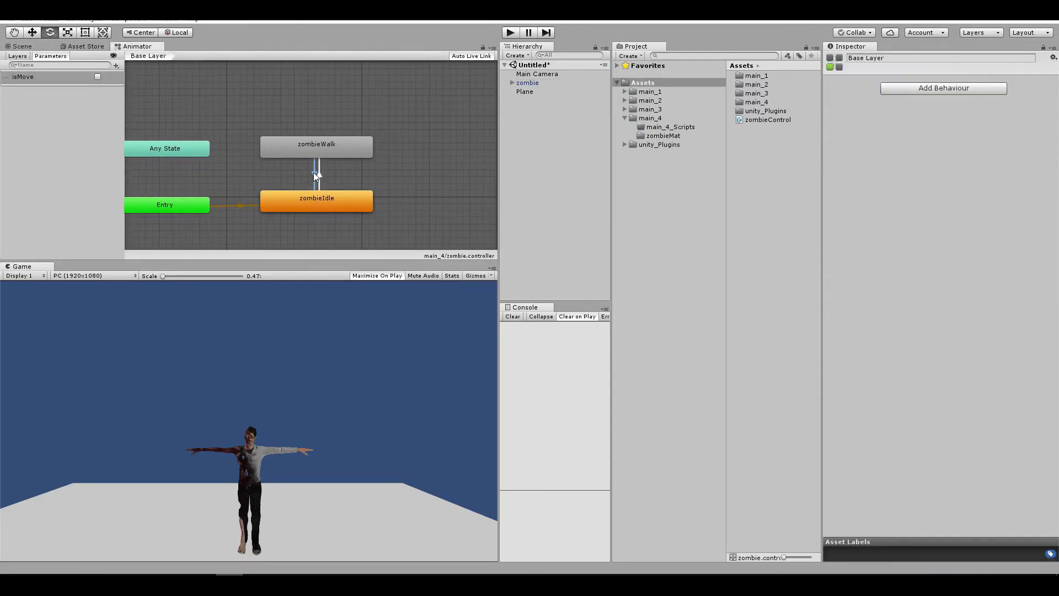
pyautogui.scroll(4, 295, 215)
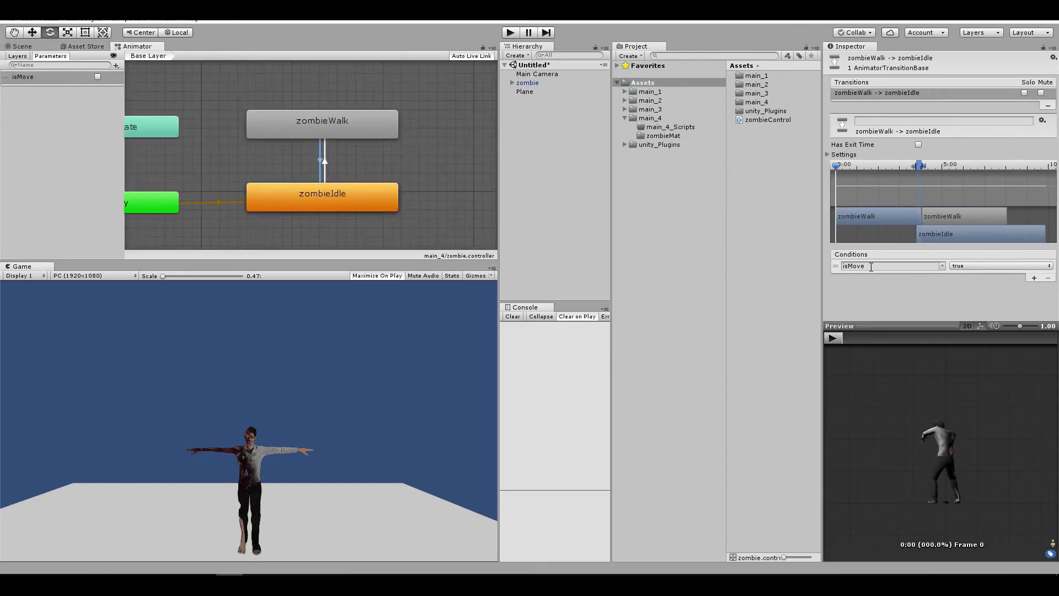
pyautogui.click(974, 267)
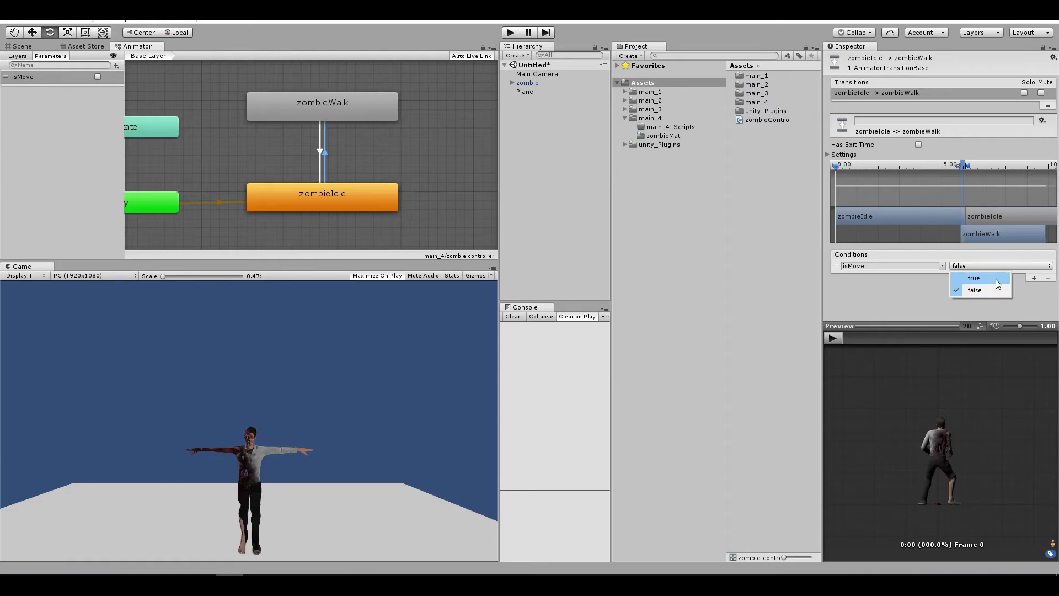
pyautogui.click(973, 278)
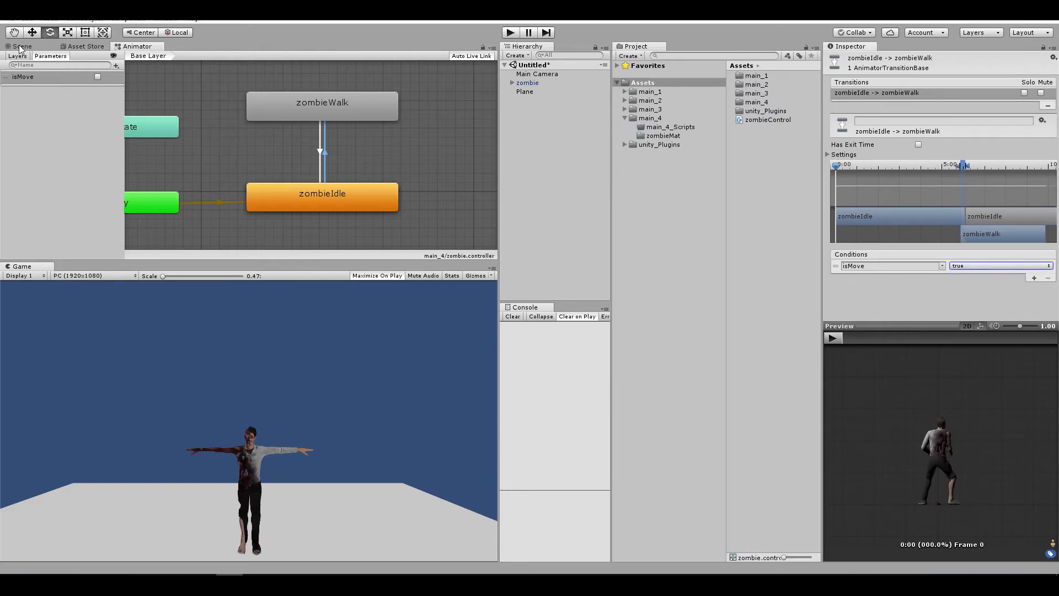
# Select the zombie in the scene and enter play mode to test its animation and movement.
pyautogui.click(527, 82)
pyautogui.hotkey('ctrl', 'p')
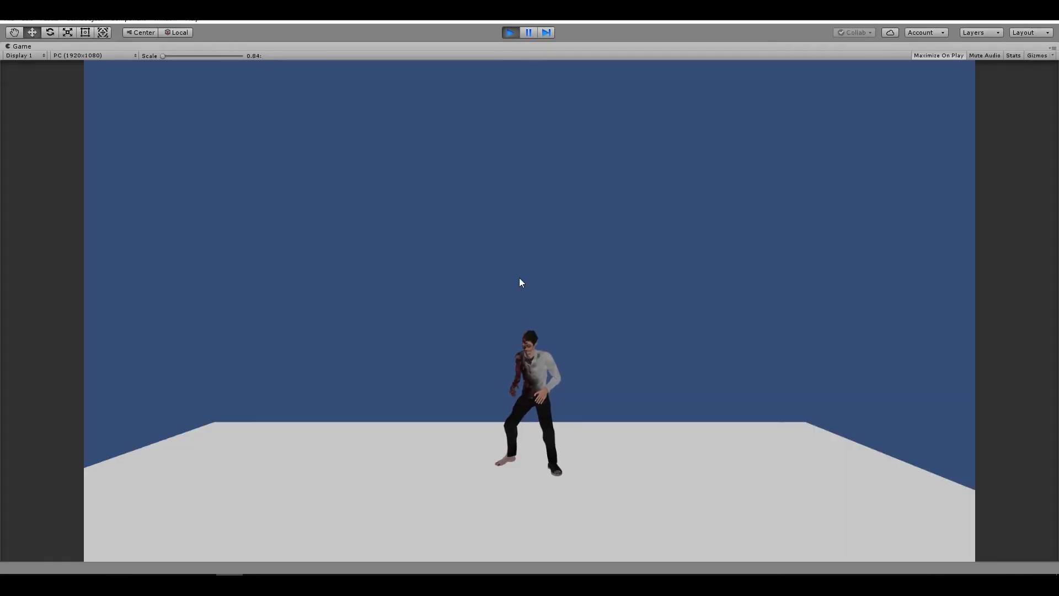